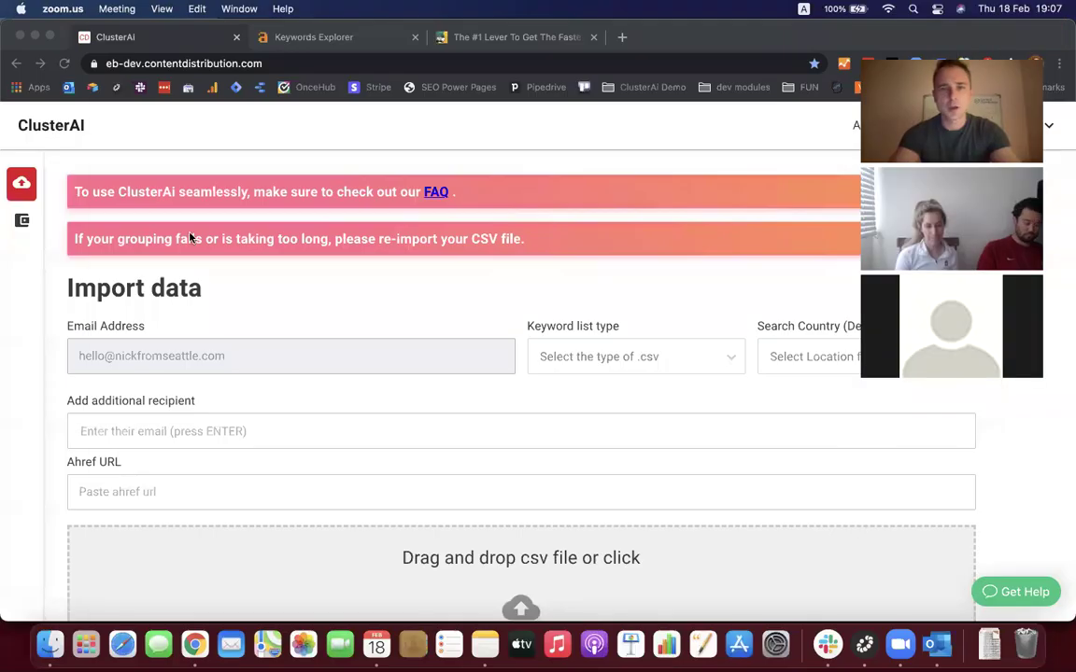
# In Keywords Explorer, search 'analytics' (US) to show difficulty 98, 222K volume, CPC $11.00
pyautogui.click(190, 238)
pyautogui.click(280, 38)
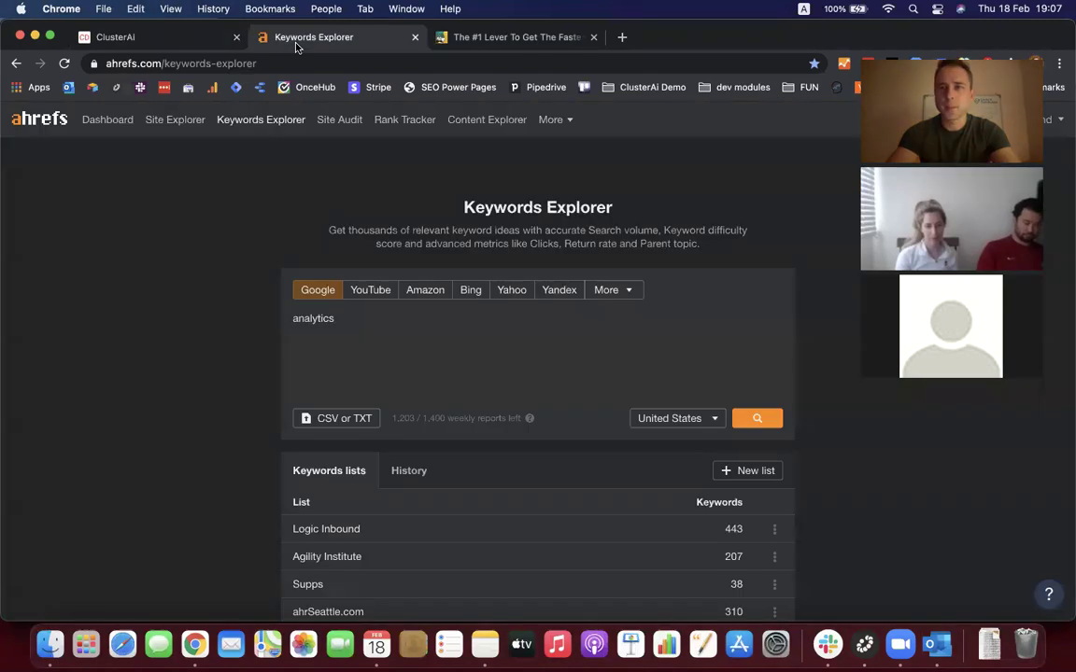
pyautogui.click(904, 56)
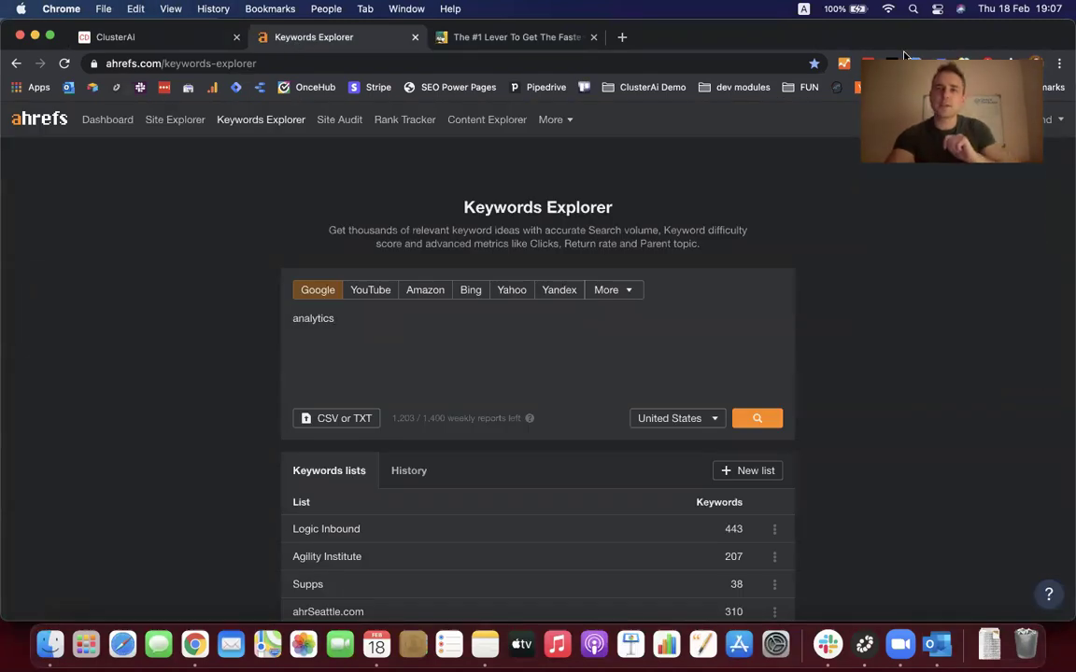
pyautogui.moveTo(973, 60); pyautogui.dragTo(997, 36)
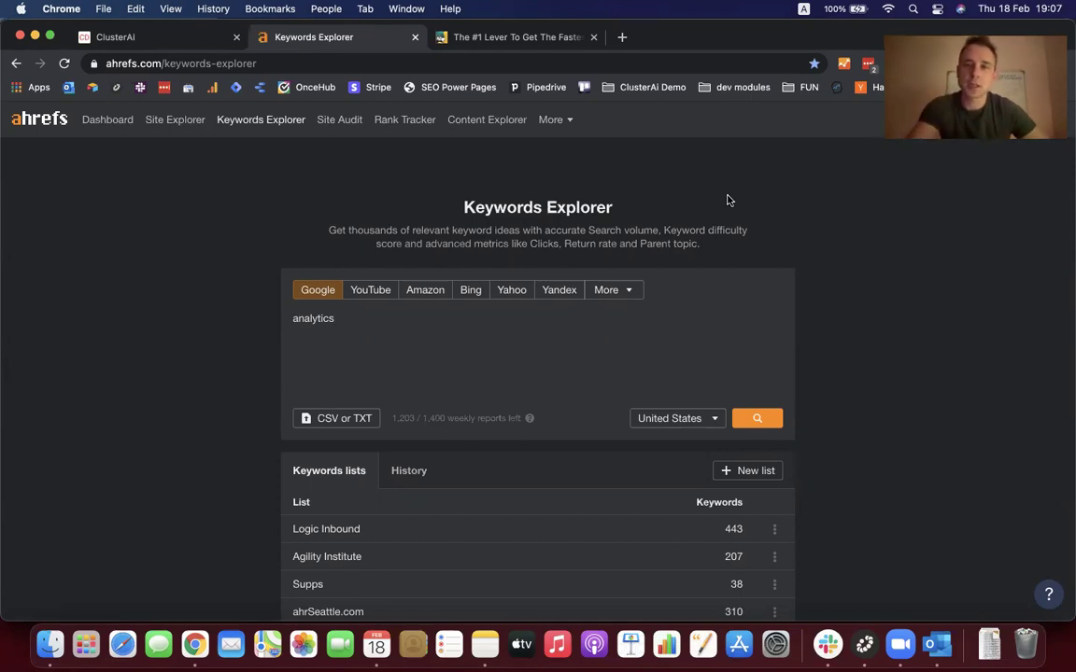
pyautogui.click(758, 420)
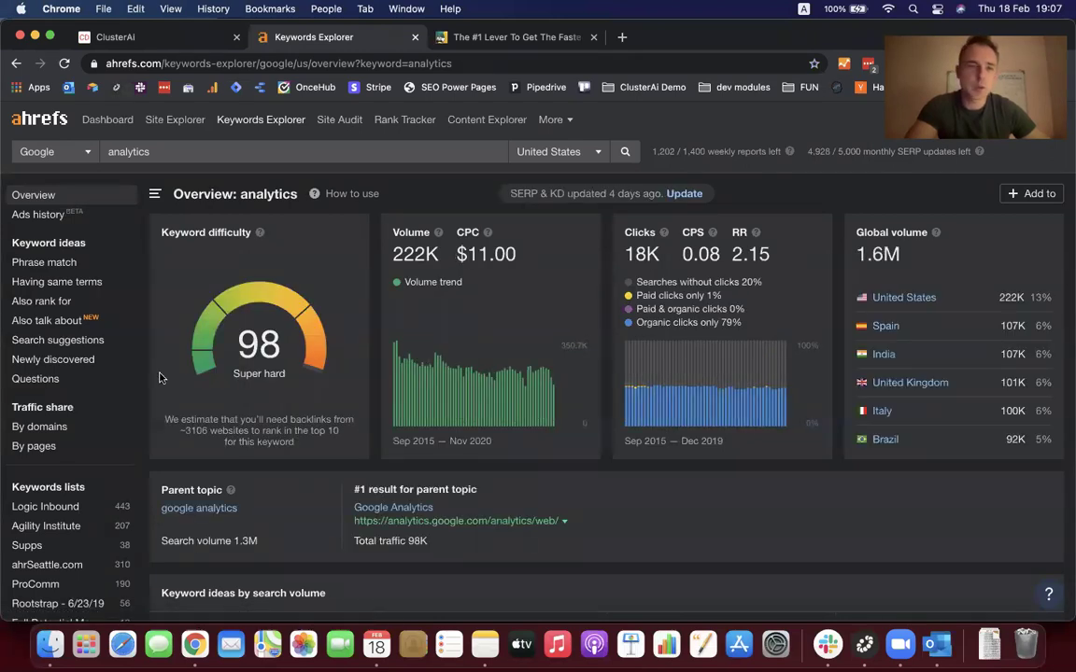
# Show the 'Having same terms' ideas for analytics: 419,696 keywords, led by google analytics
pyautogui.click(99, 283)
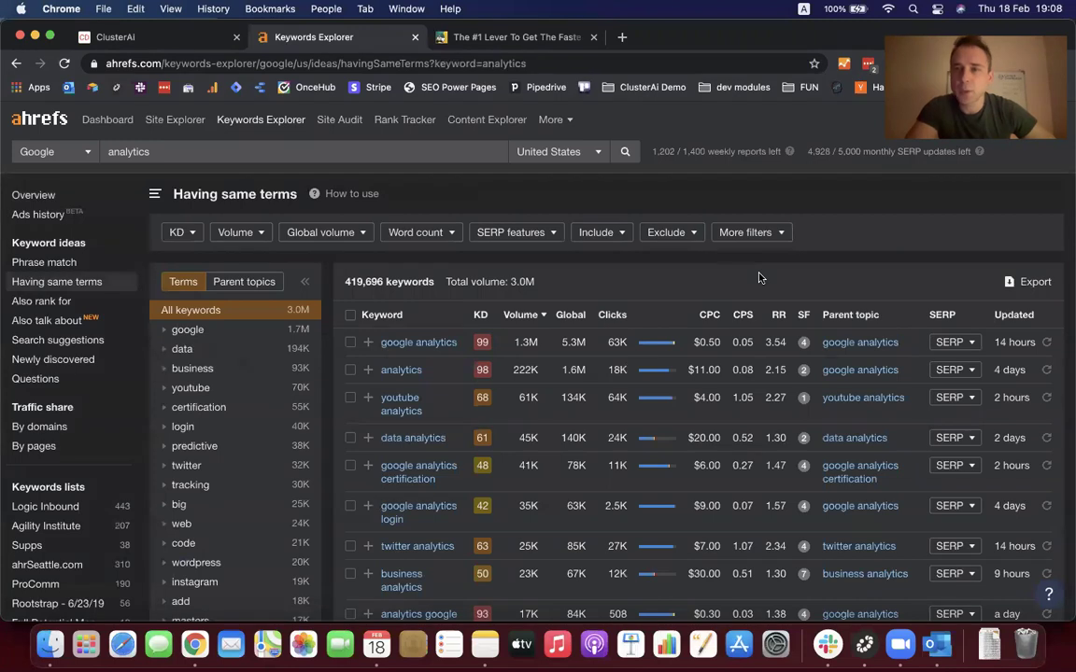
# Apply an Include filter for any of tool, tools, software, google, data, leaving 179,102 keywords
pyautogui.click(621, 234)
pyautogui.click(696, 264)
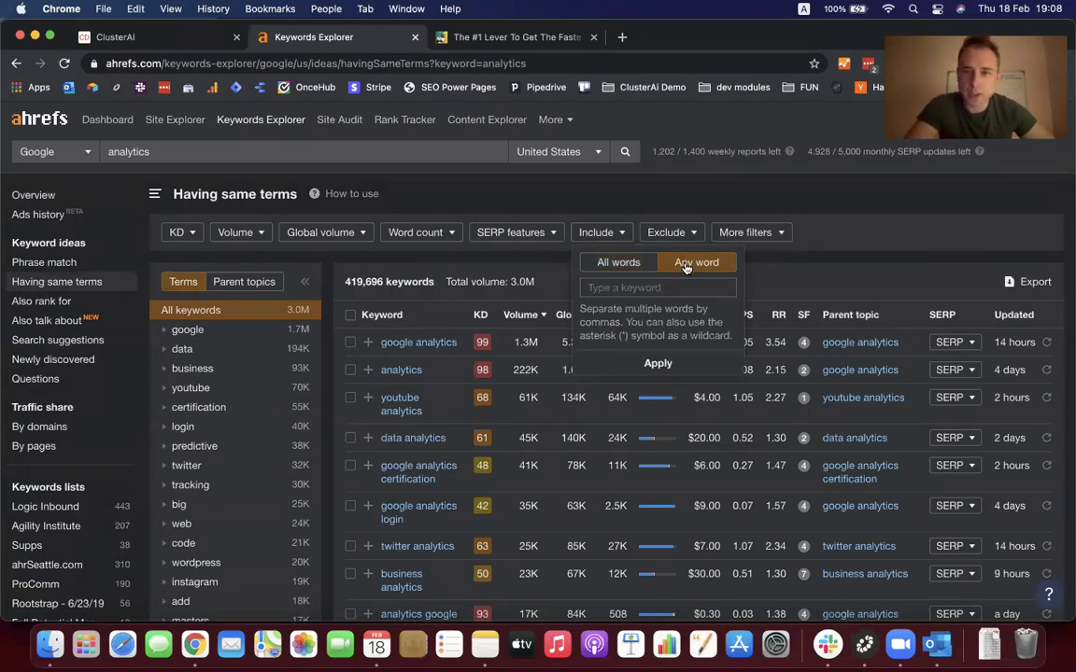
pyautogui.click(650, 282)
pyautogui.write('tool')
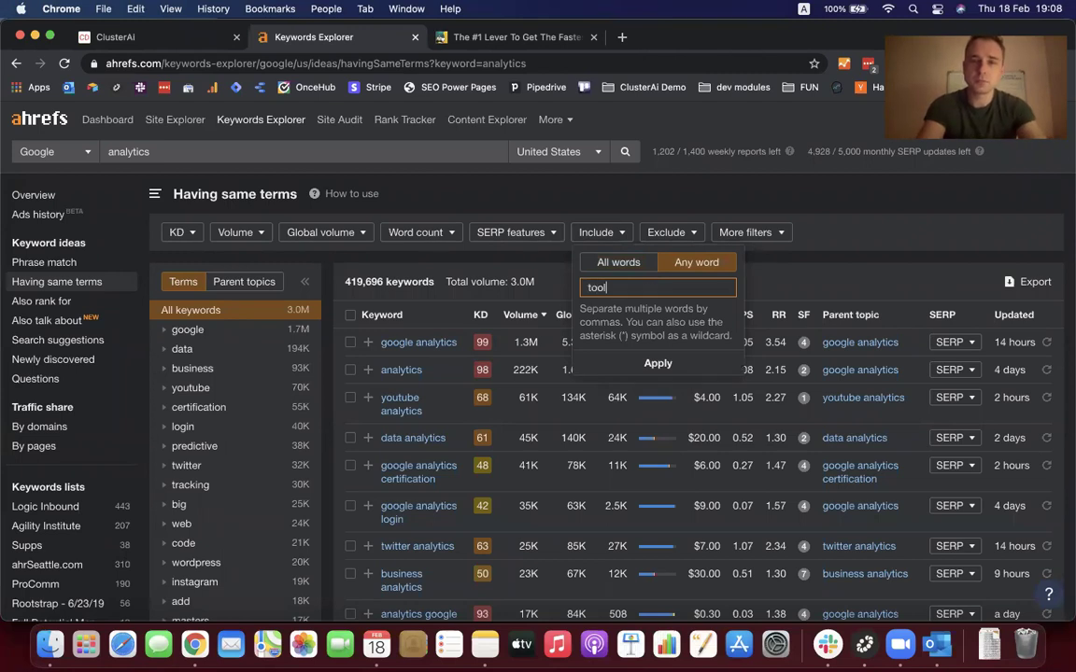
pyautogui.write(', tools, softwa')
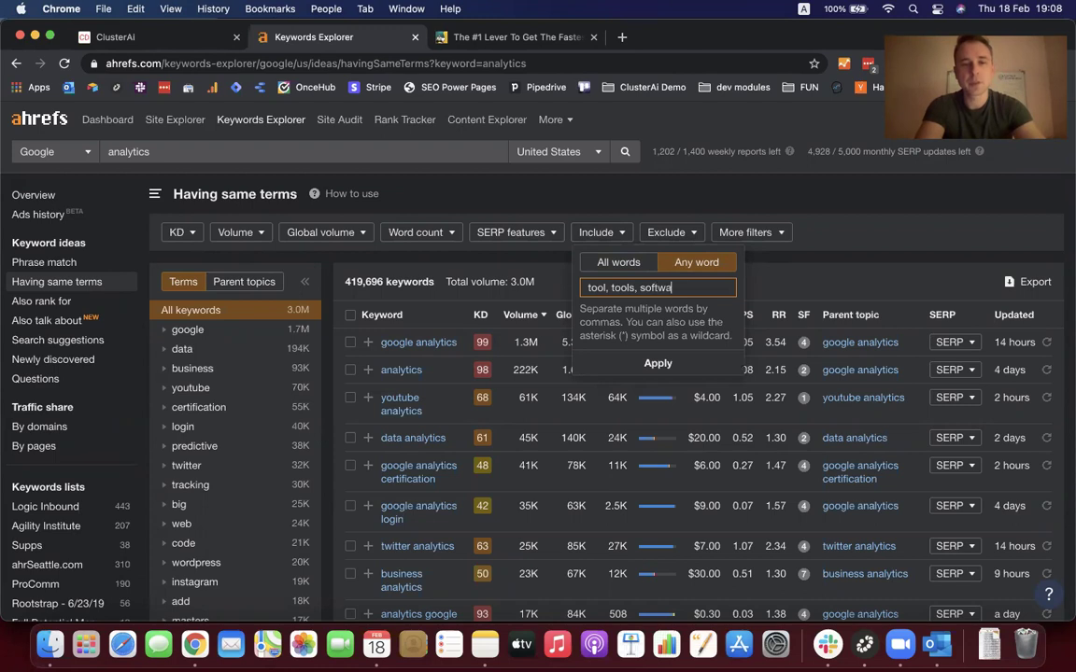
pyautogui.write('re,')
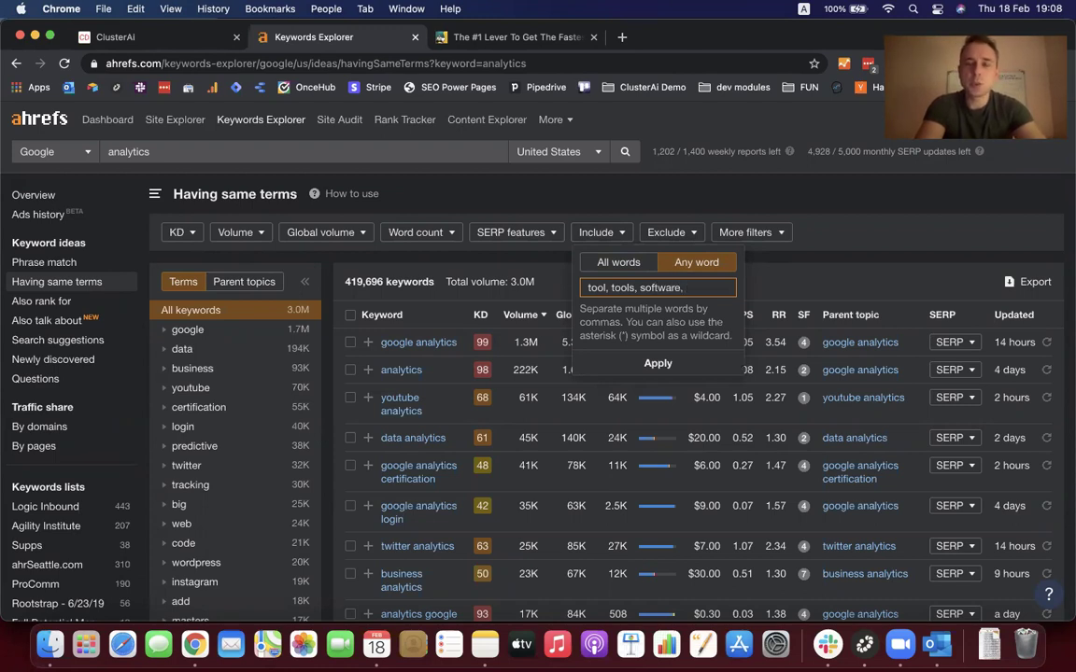
pyautogui.write(' goo')
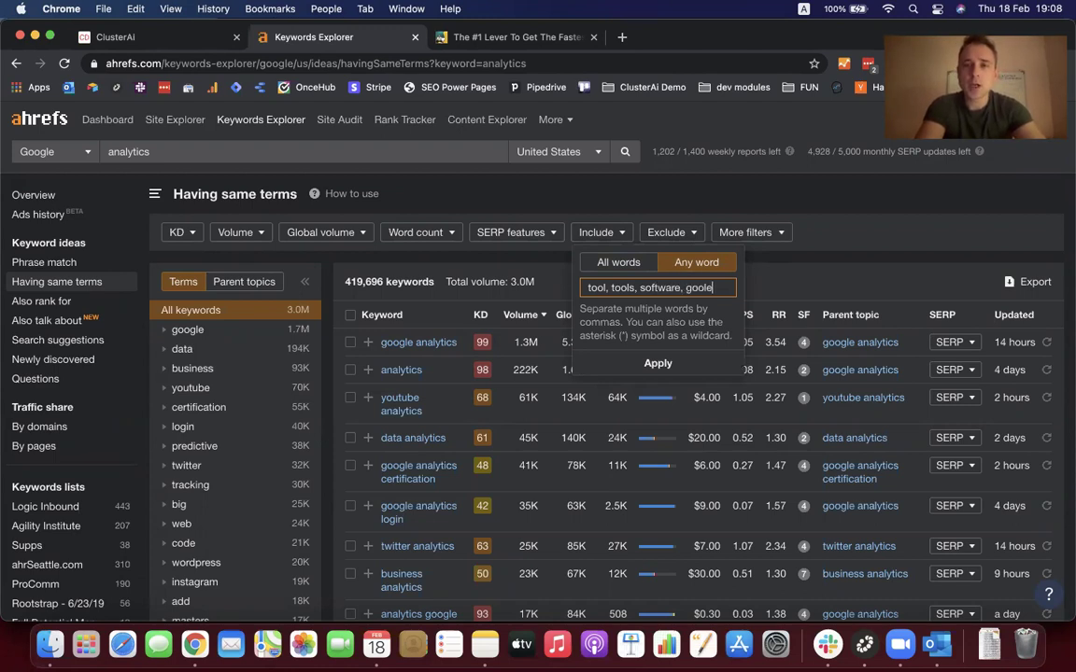
pyautogui.write('gle,')
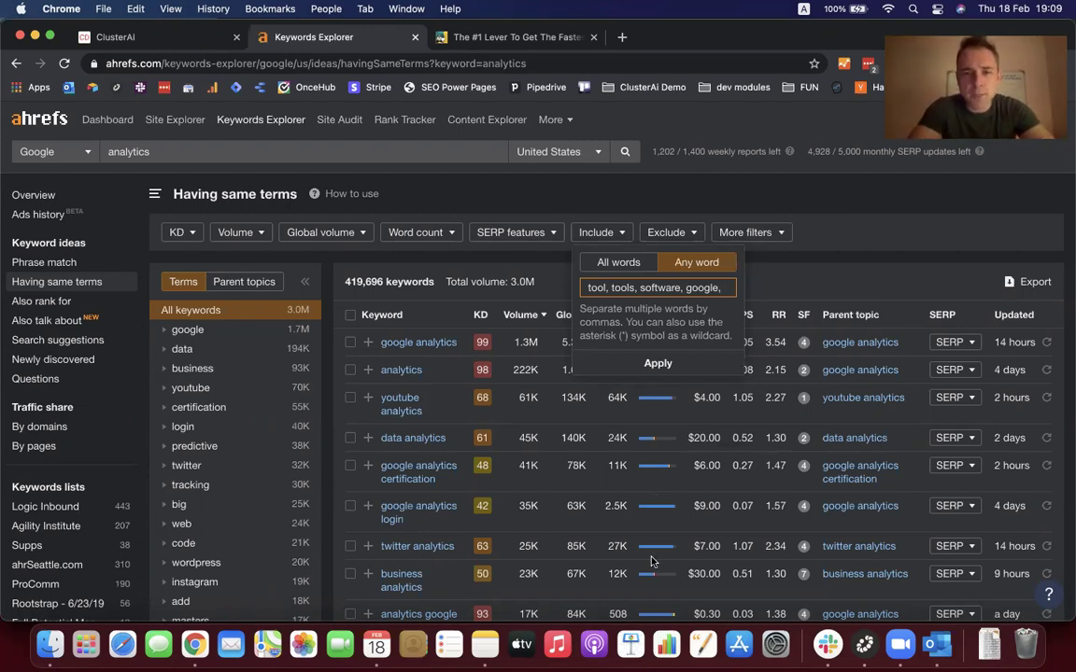
pyautogui.click(484, 644)
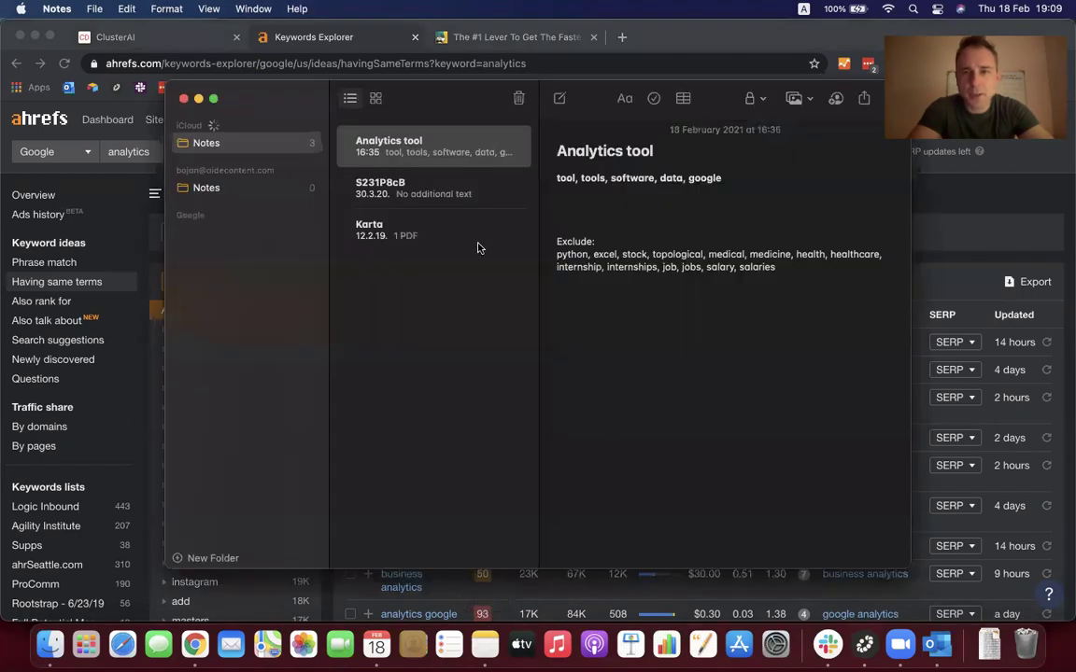
pyautogui.press('super+Tab')
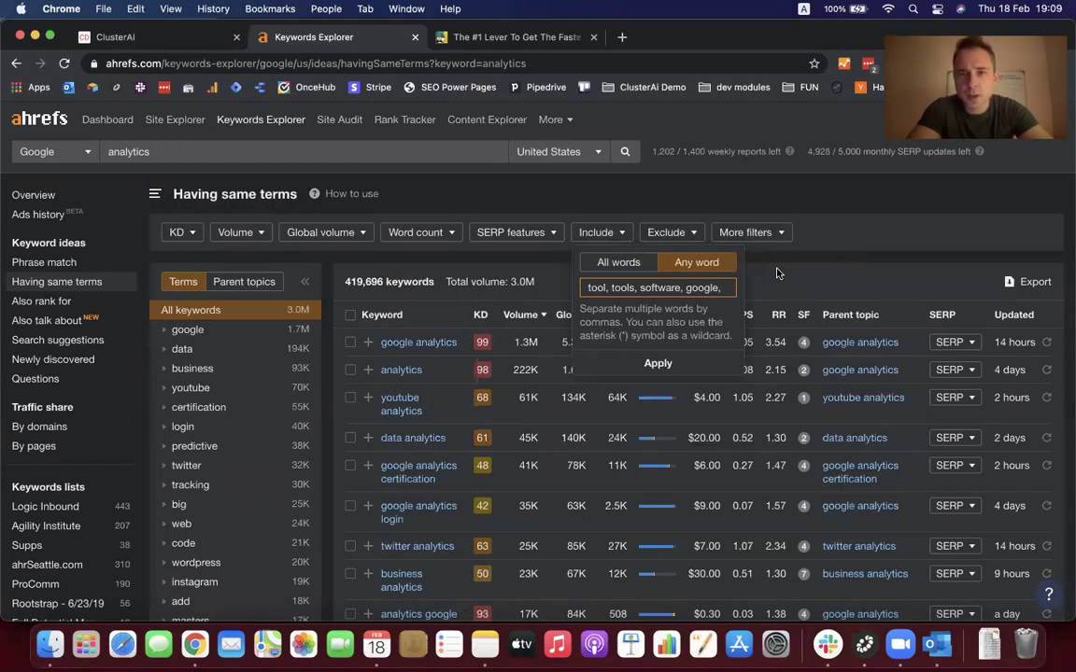
pyautogui.write('cata')
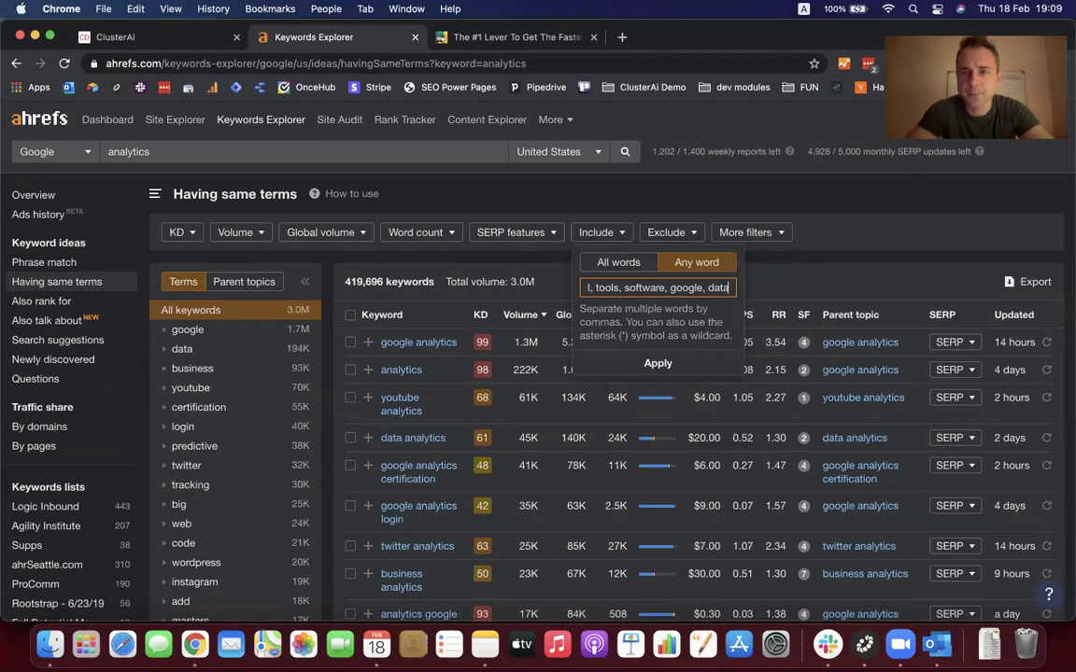
pyautogui.click(659, 362)
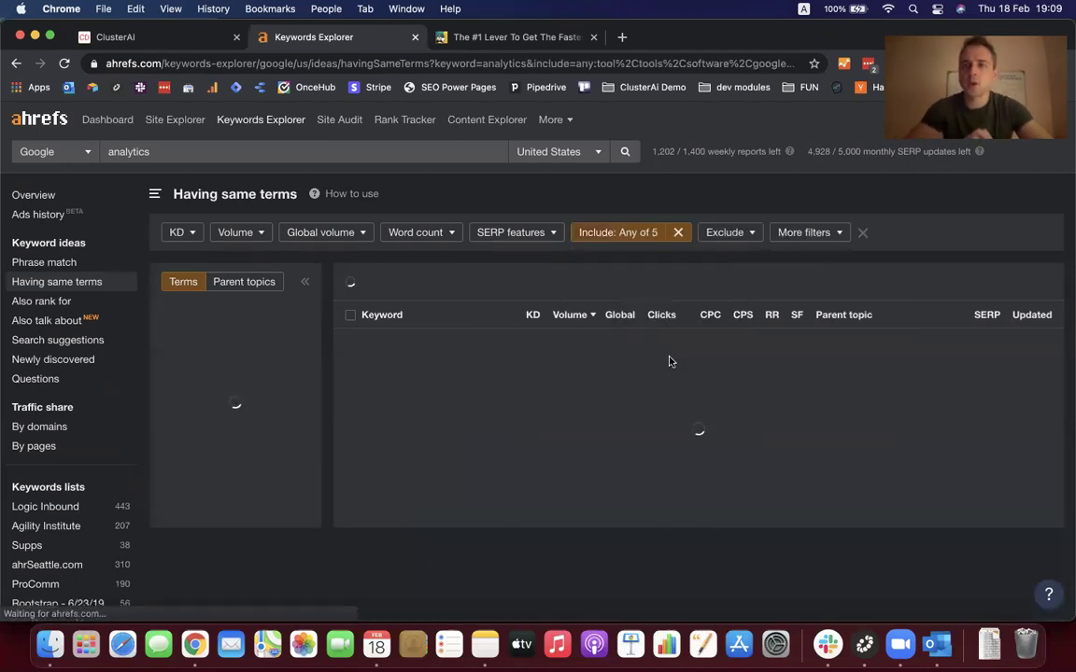
pyautogui.moveTo(669, 361)
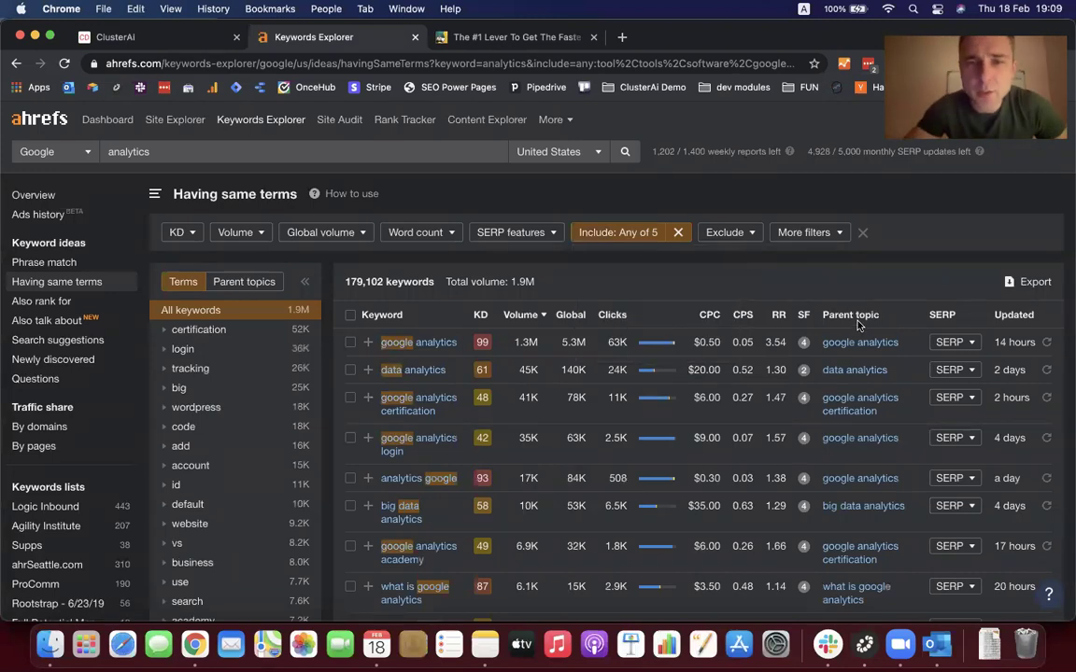
# Scroll down through the 179,102 filtered analytics keyword ideas and back up to the top
pyautogui.moveTo(850, 315)
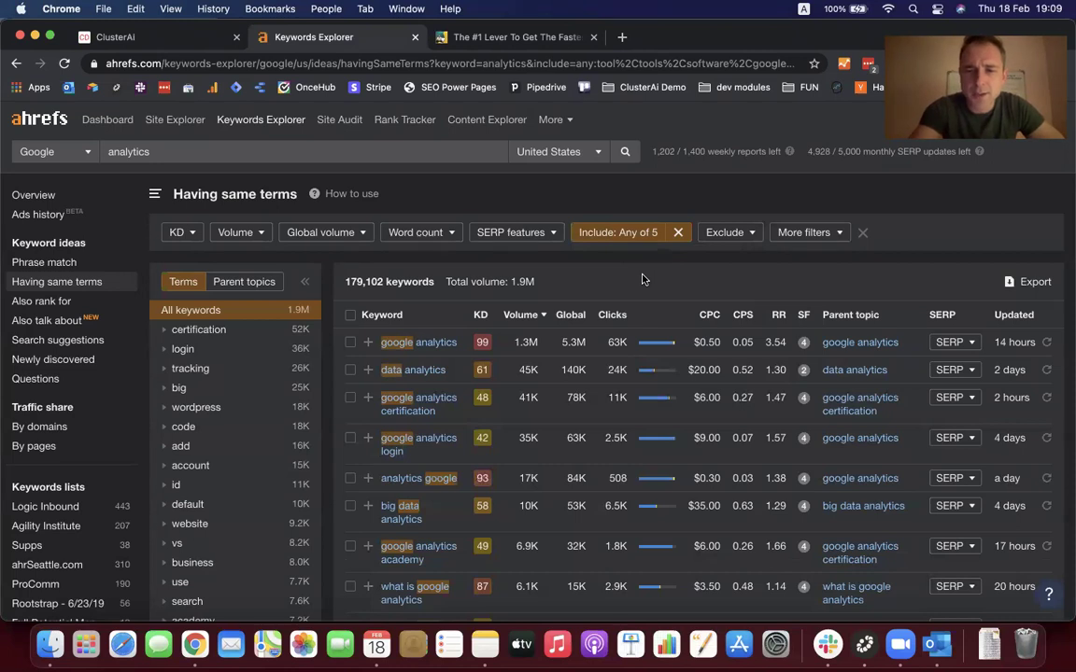
pyautogui.press('F2')
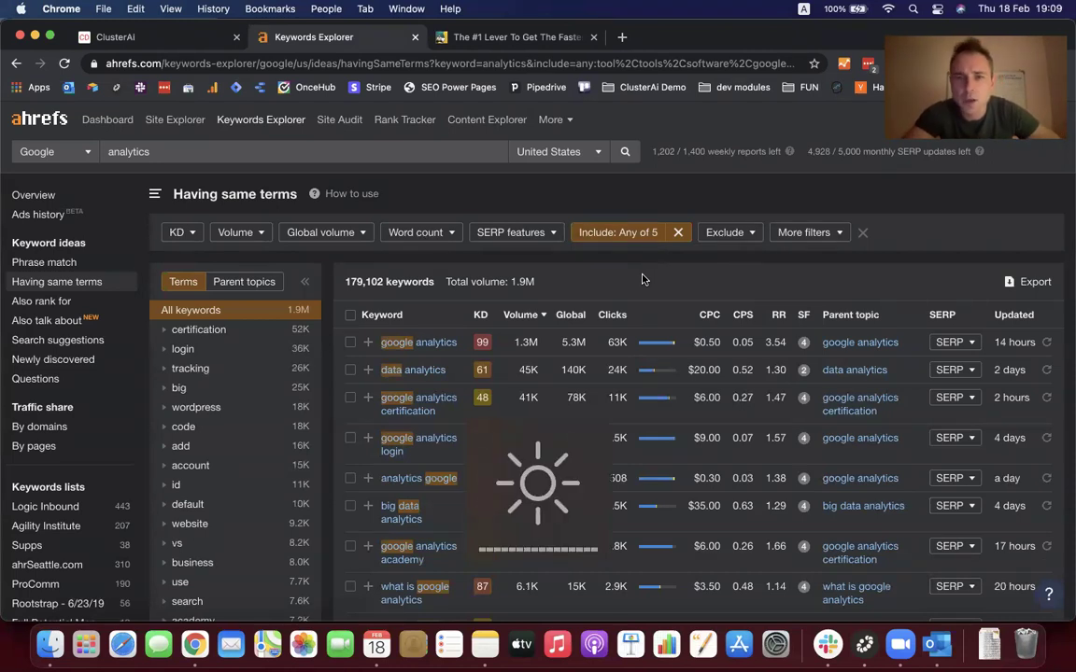
pyautogui.scroll(-3, 563, 380)
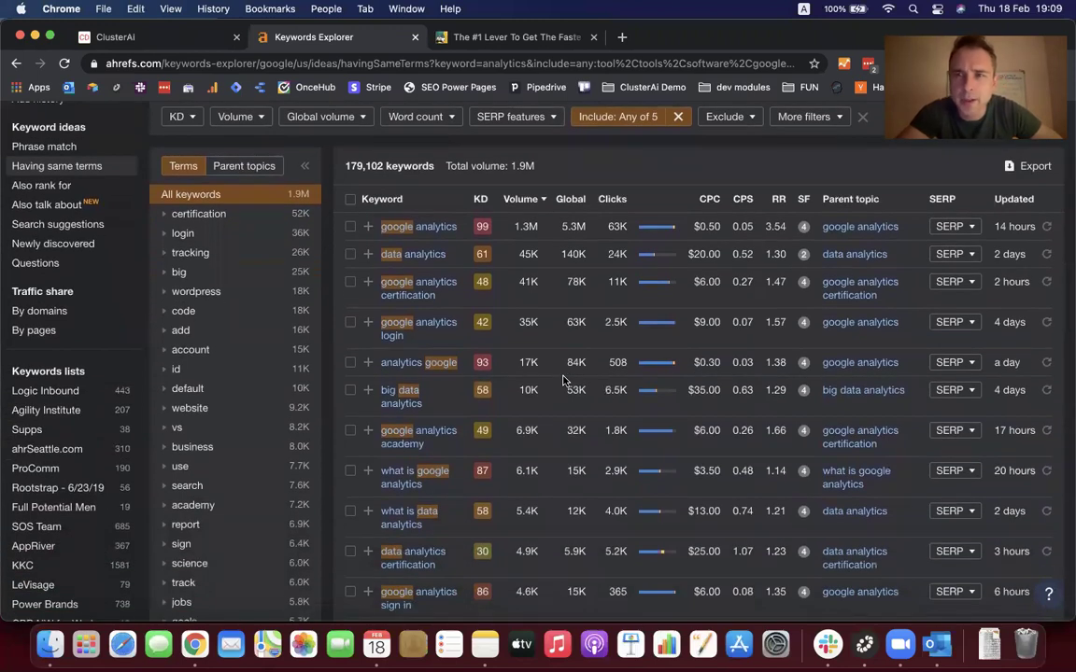
pyautogui.scroll(-3, 563, 380)
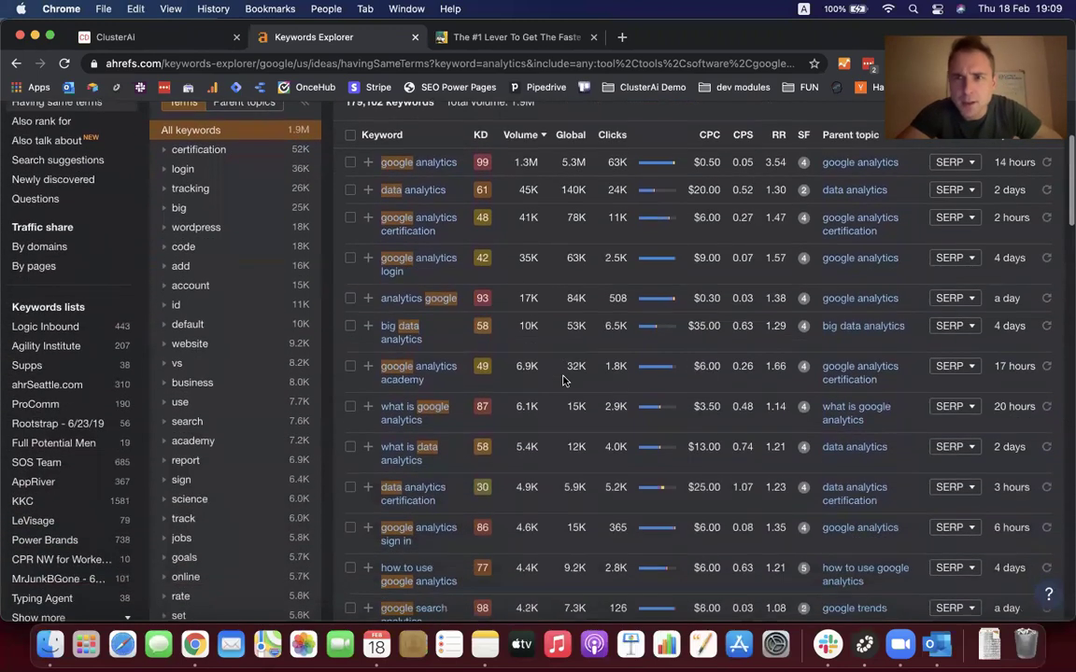
pyautogui.scroll(-5, 564, 380)
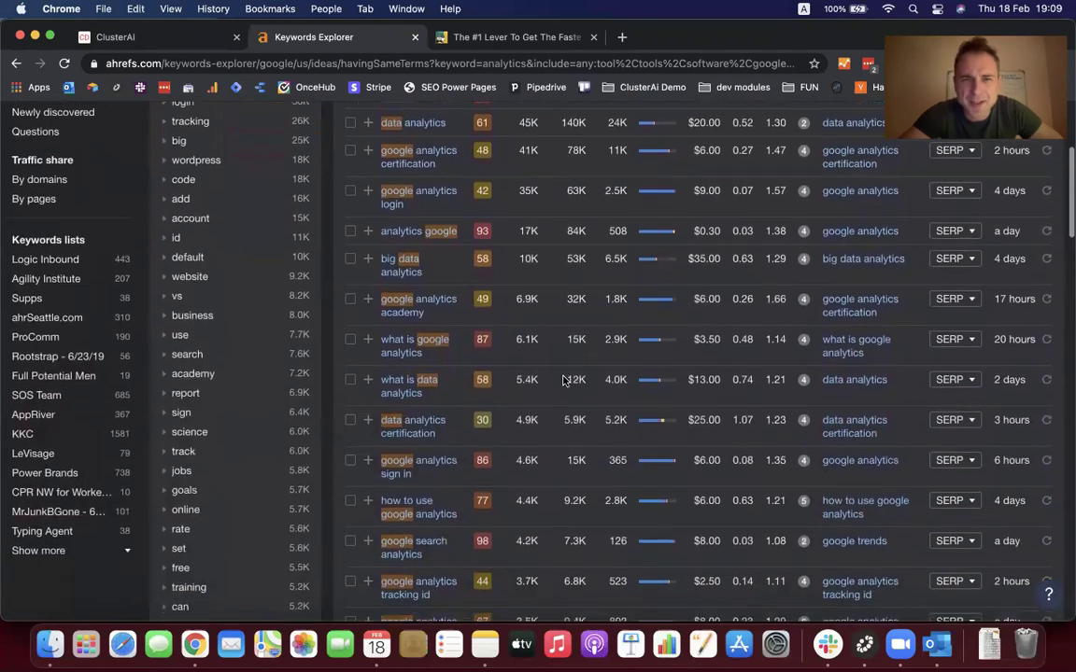
pyautogui.scroll(-5, 563, 381)
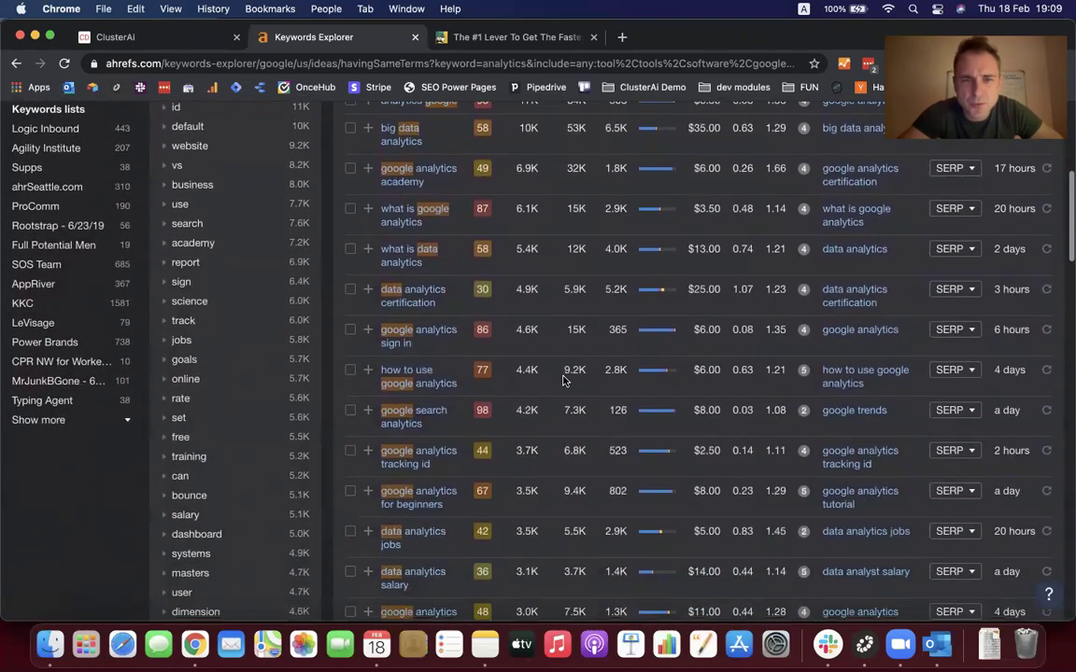
pyautogui.scroll(-4, 563, 380)
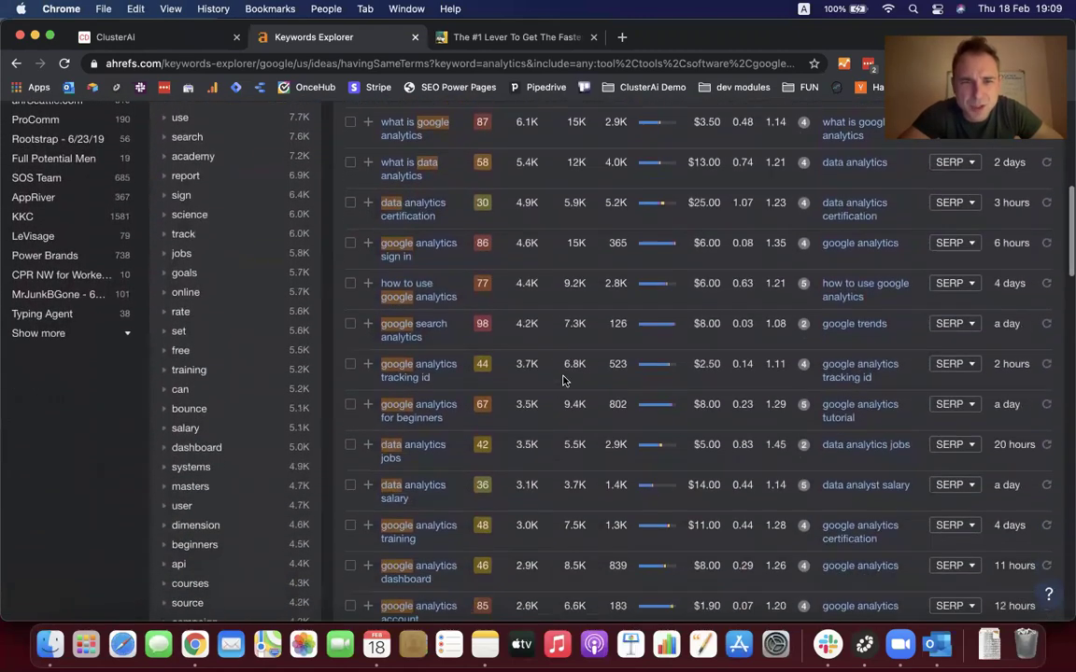
pyautogui.scroll(-5, 563, 381)
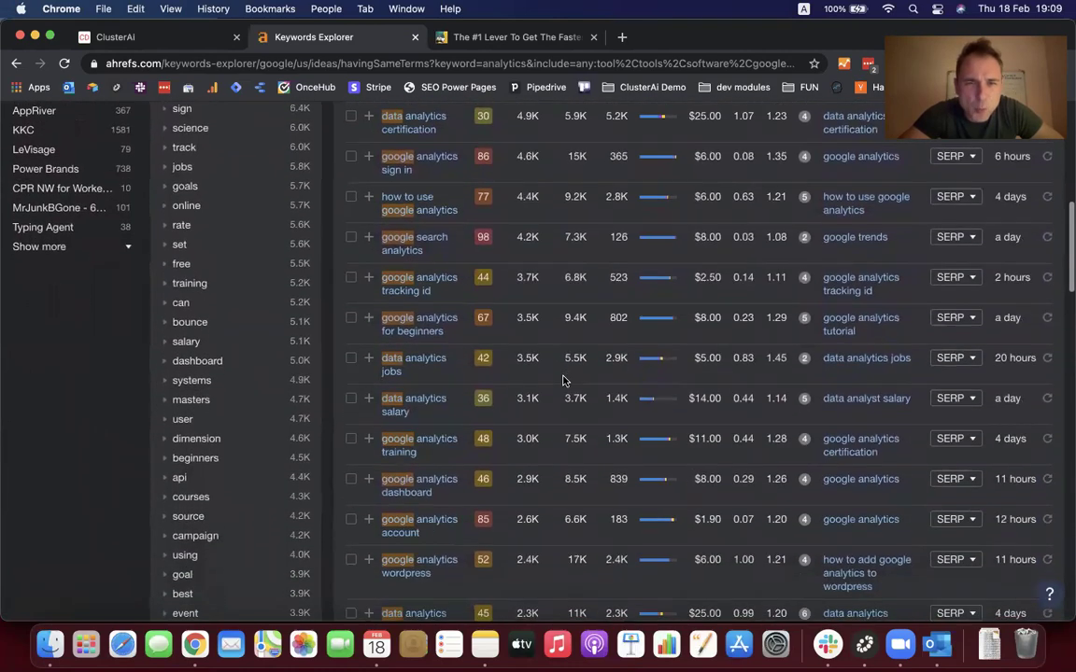
pyautogui.scroll(-4, 563, 381)
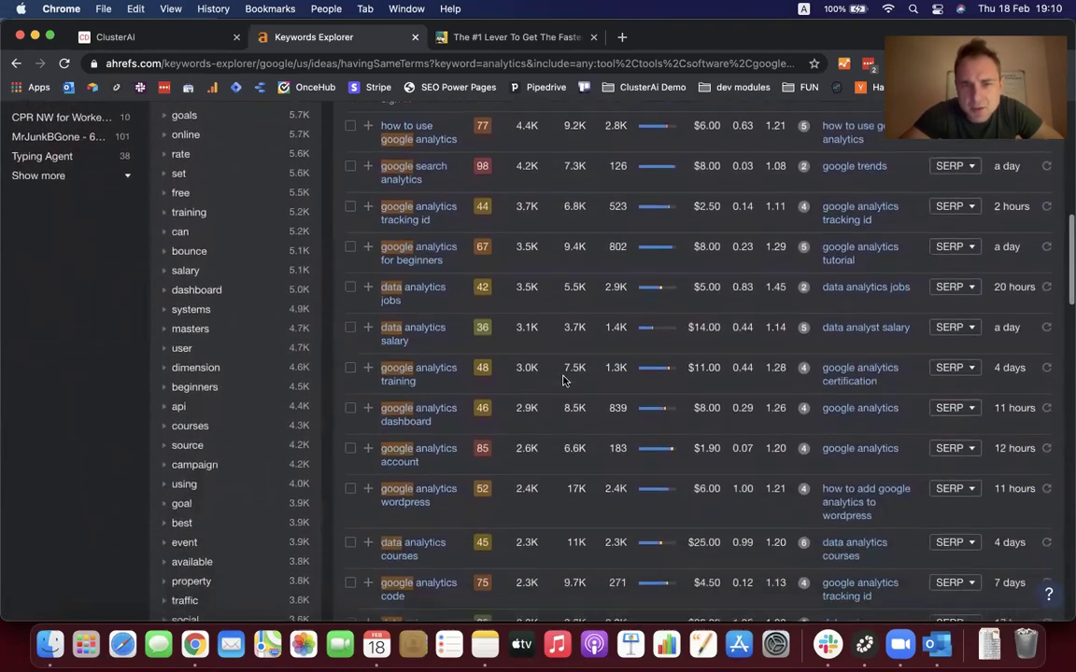
pyautogui.scroll(-4, 564, 380)
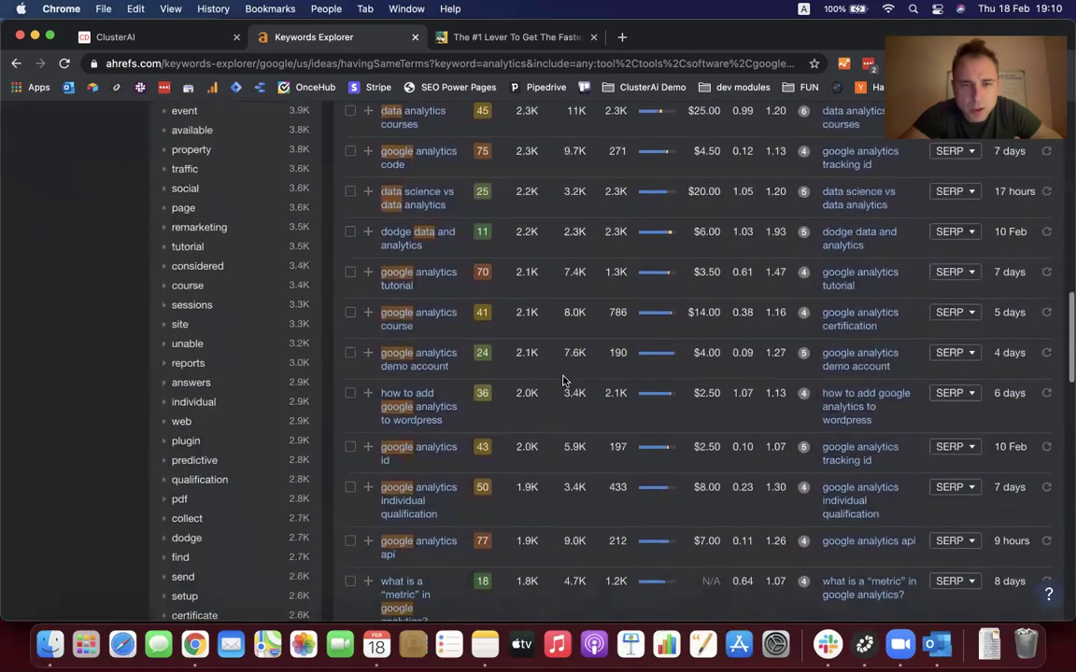
pyautogui.scroll(-5, 563, 380)
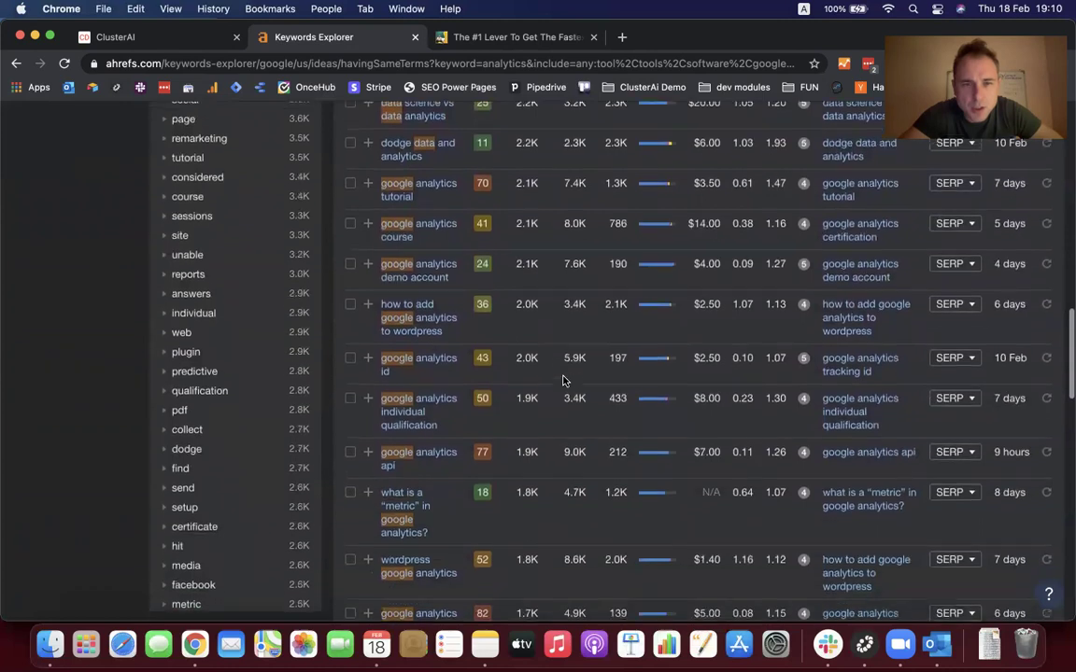
pyautogui.scroll(-8, 563, 380)
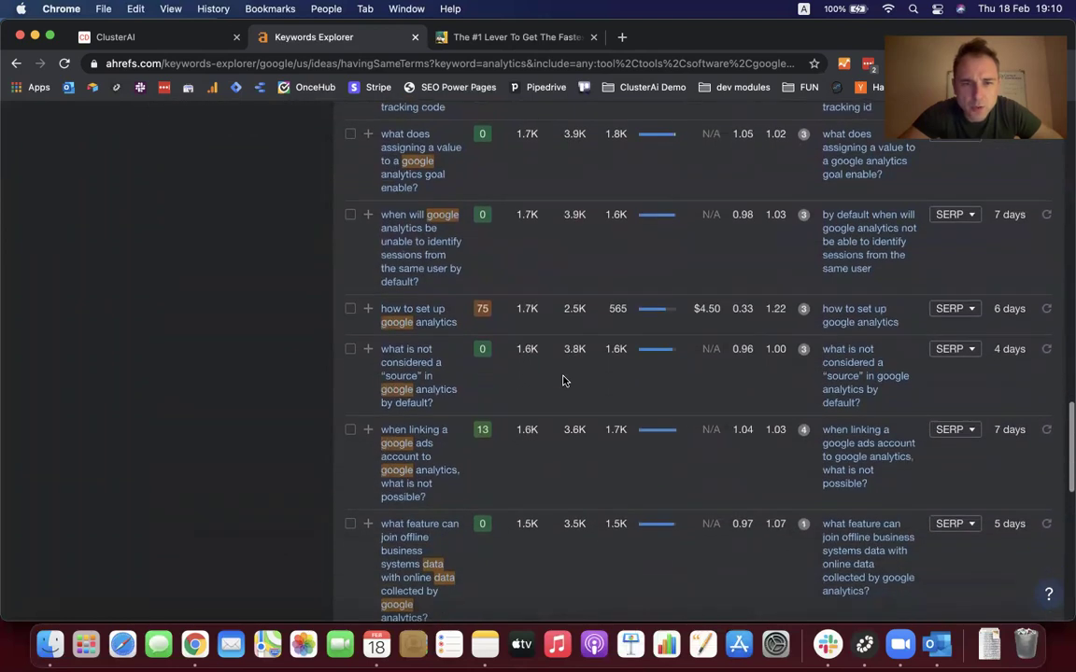
pyautogui.scroll(-7, 563, 380)
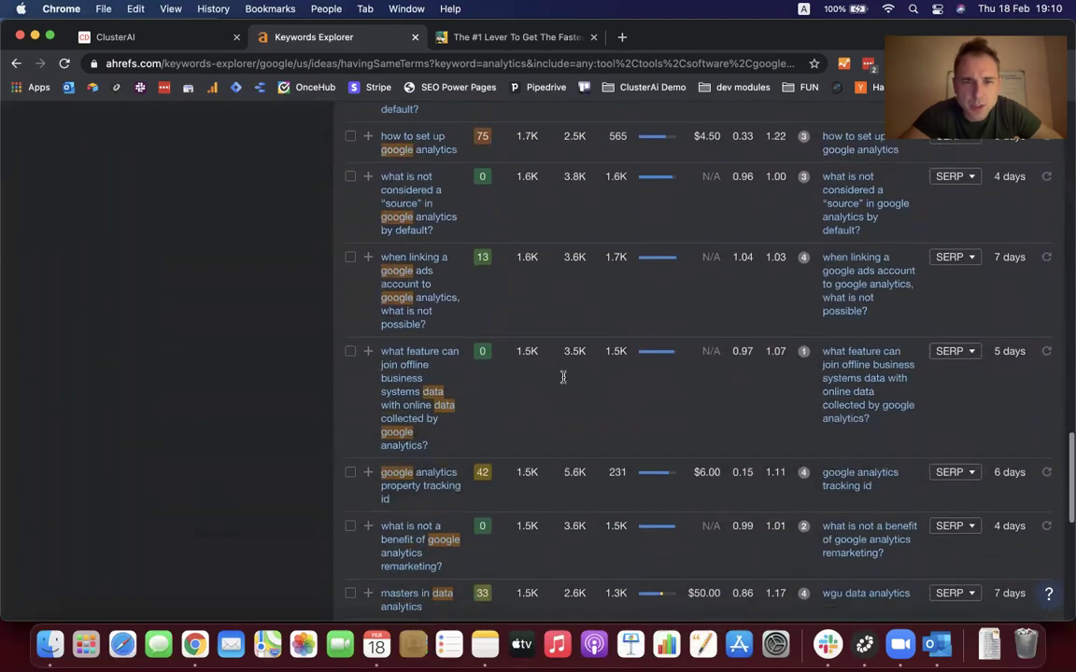
pyautogui.scroll(-7, 563, 380)
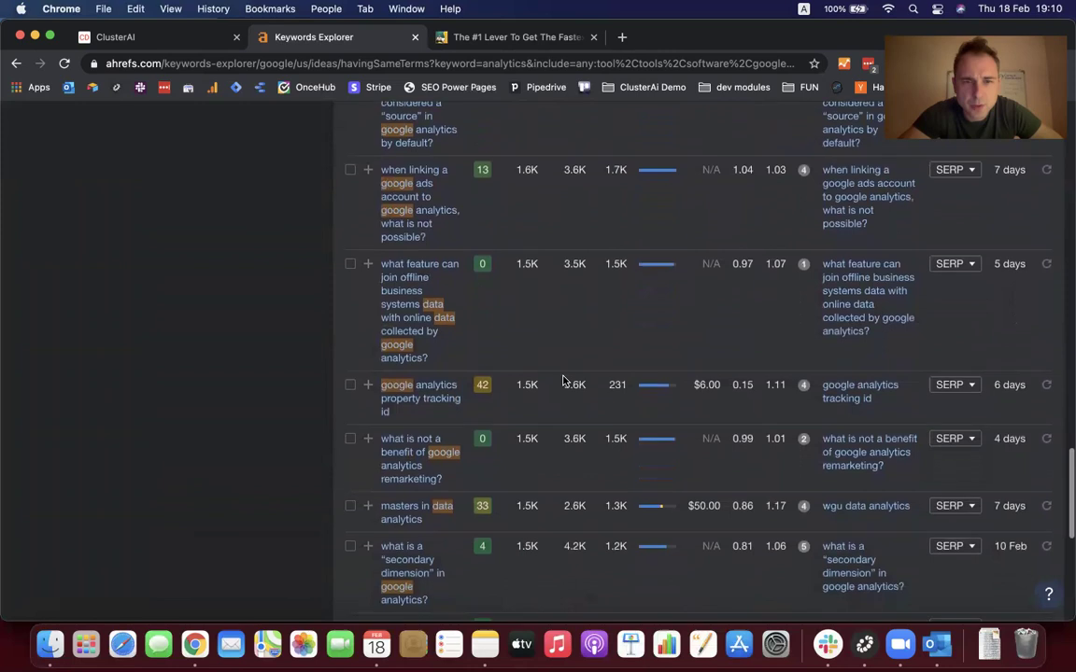
pyautogui.scroll(-8, 563, 381)
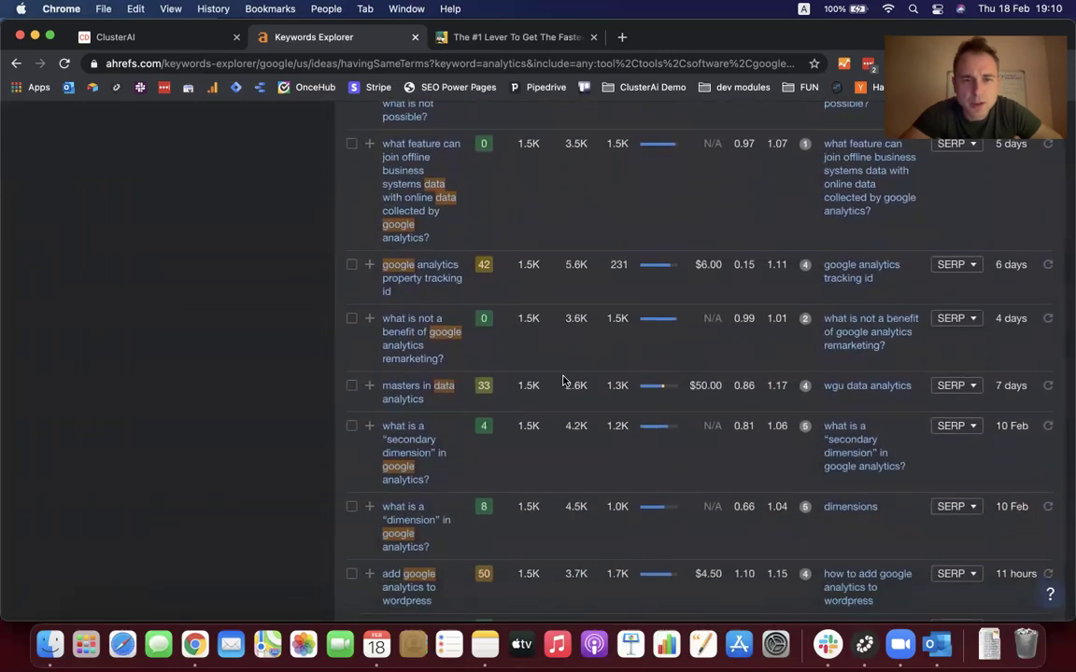
pyautogui.scroll(-12, 564, 380)
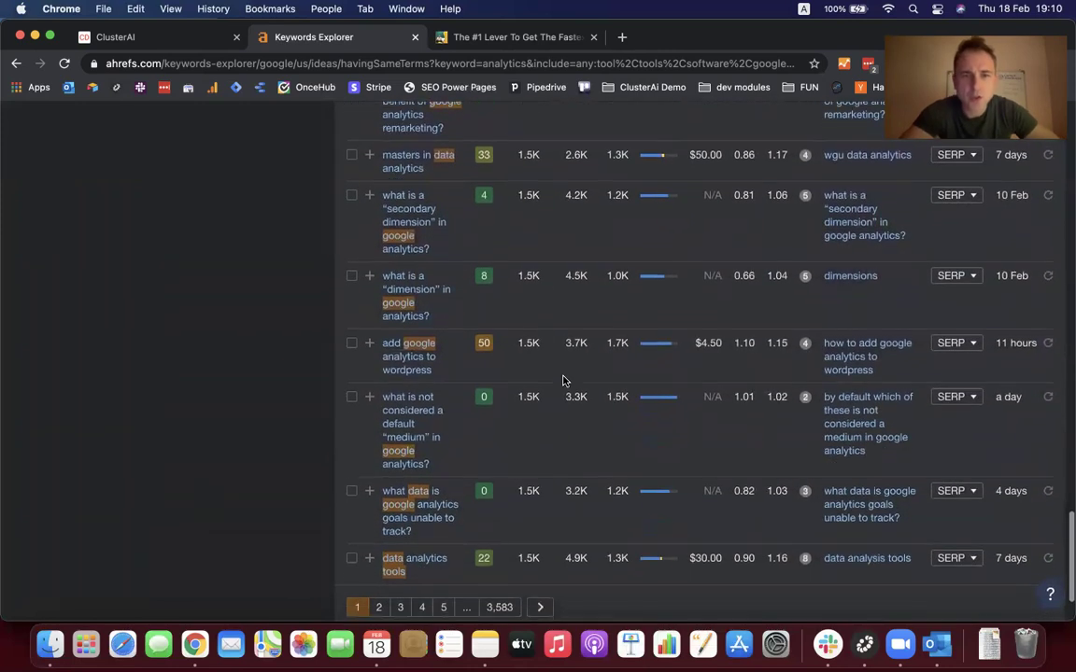
pyautogui.scroll(20, 563, 380)
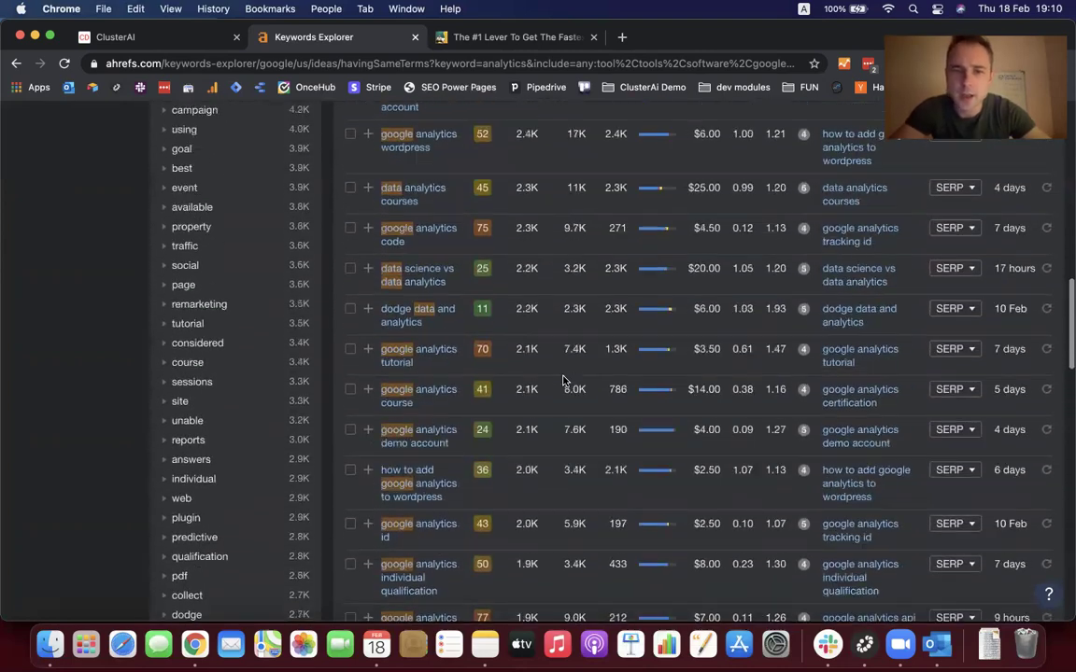
pyautogui.scroll(16, 564, 380)
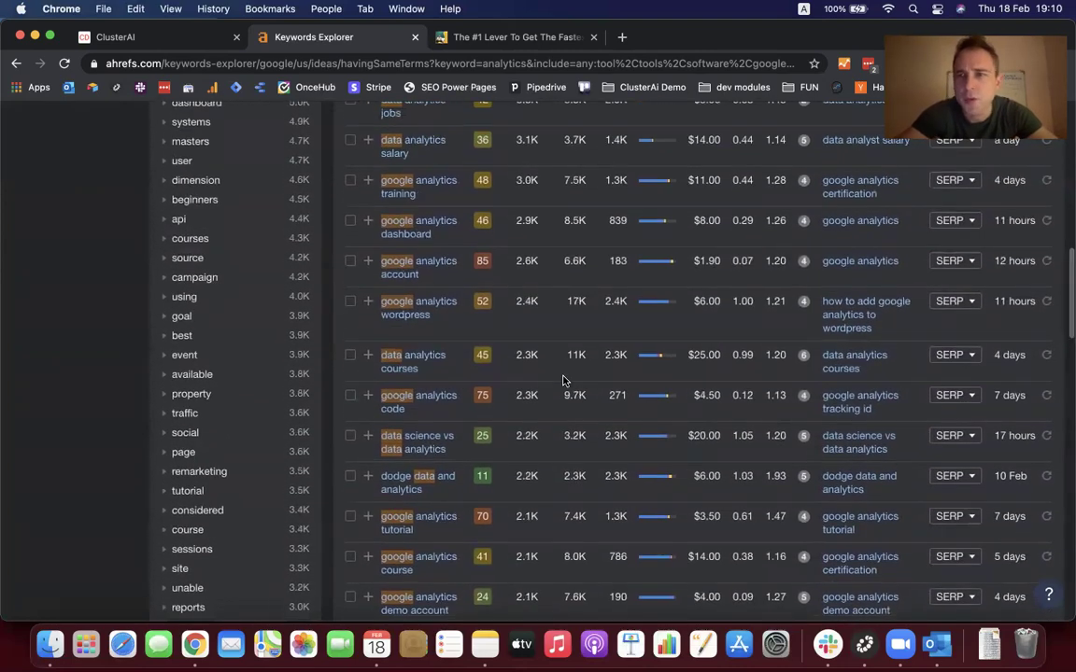
pyautogui.scroll(20, 564, 380)
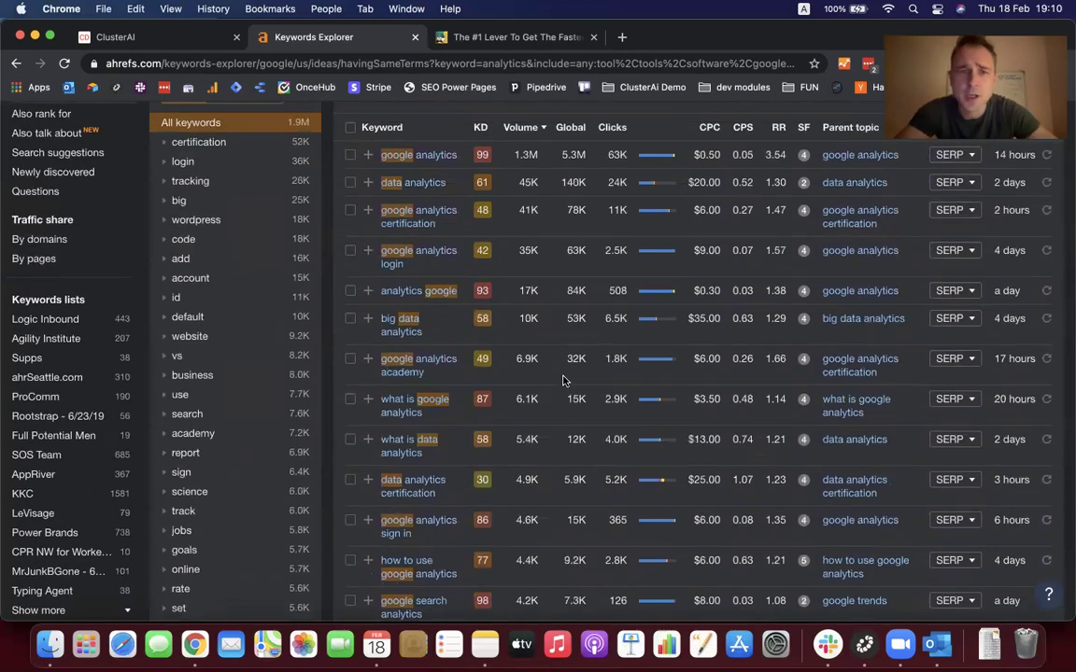
pyautogui.scroll(10, 565, 346)
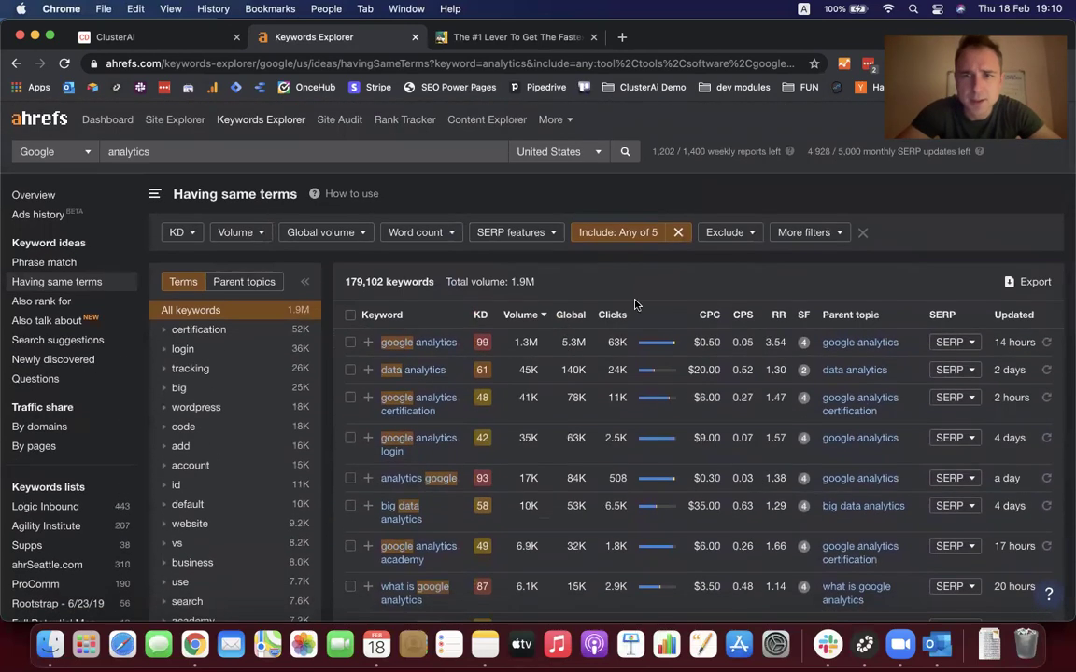
# Apply the 14 words from the Analytics tool note as an Exclude filter, leaving 172,405 keywords
pyautogui.click(483, 643)
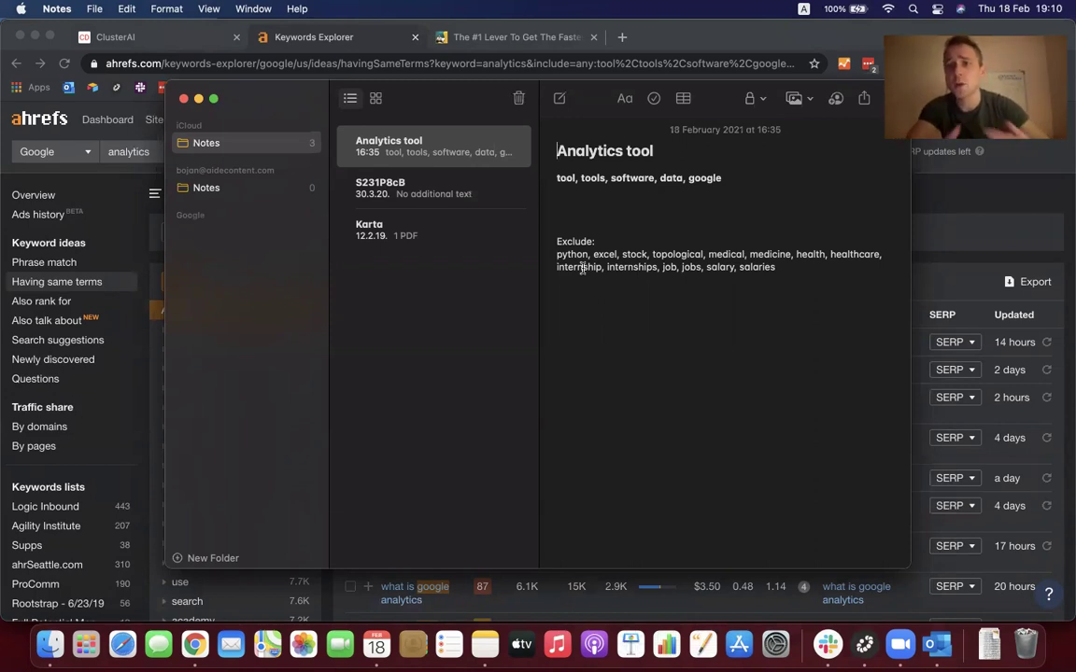
pyautogui.moveTo(557, 254); pyautogui.dragTo(775, 268)
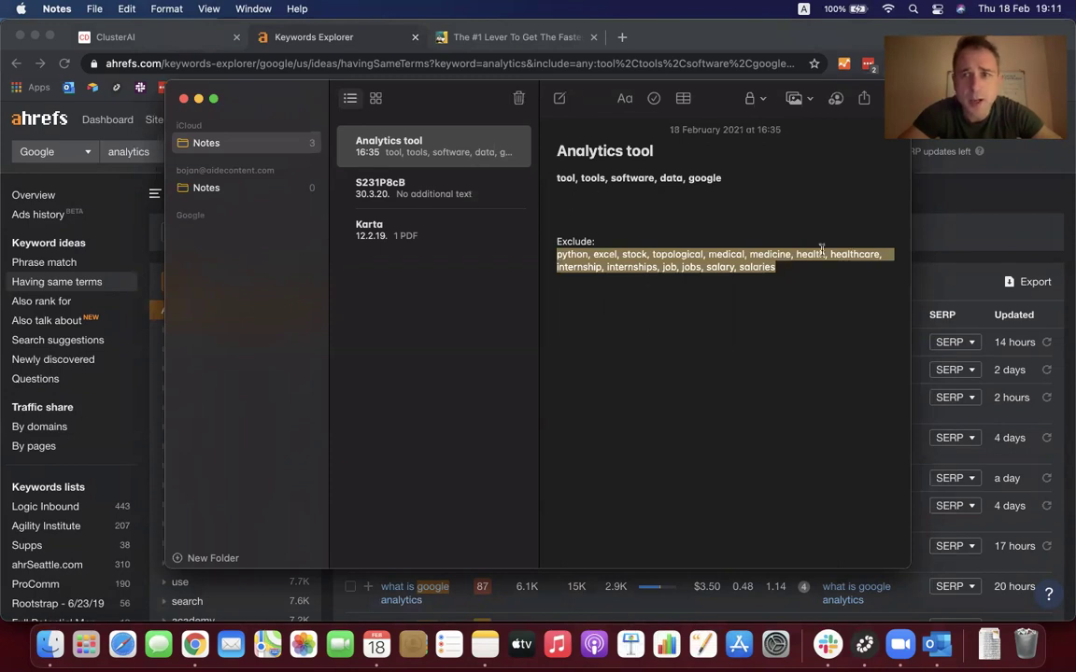
pyautogui.click(974, 204)
pyautogui.click(729, 232)
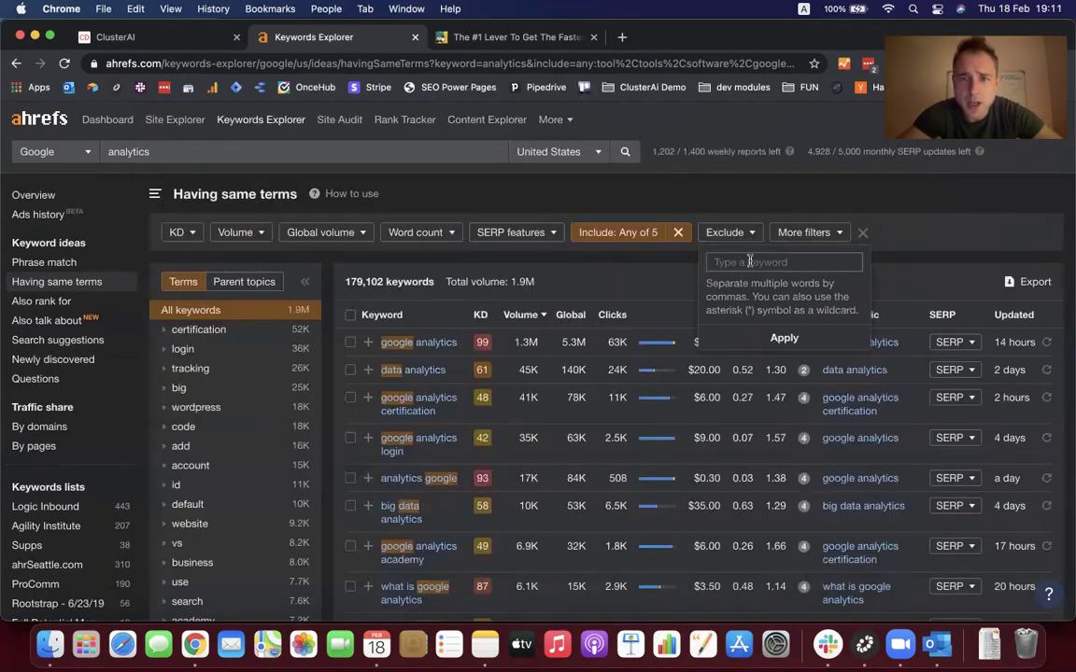
pyautogui.press('super+v')
pyautogui.click(784, 338)
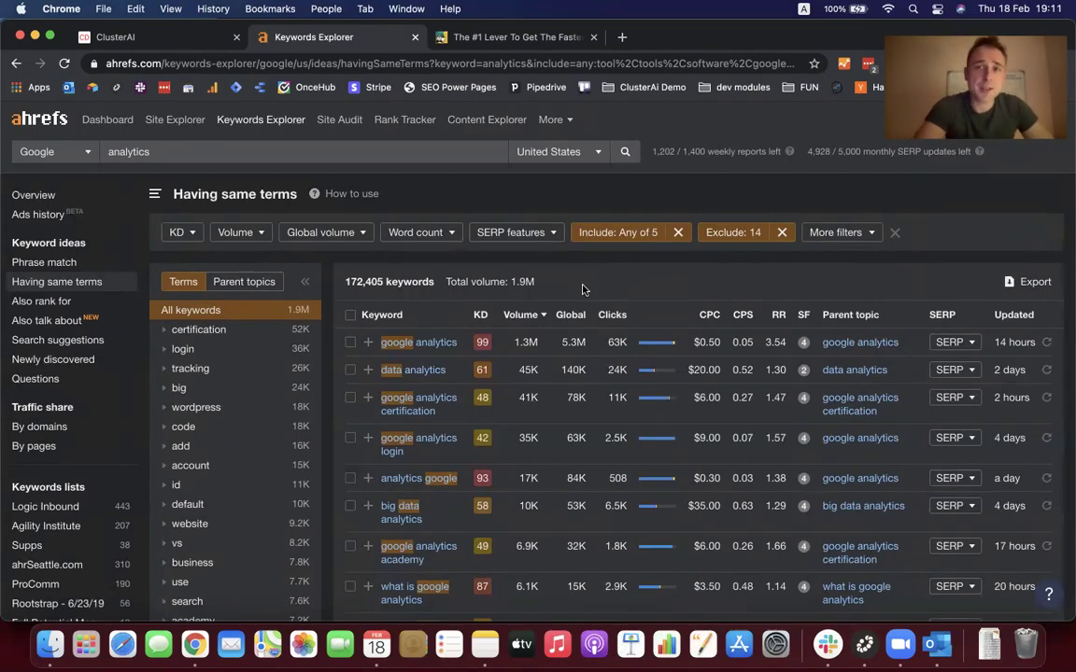
# Set the Volume filter minimum to 10, narrowing the list to 10,416 keywords
pyautogui.click(259, 240)
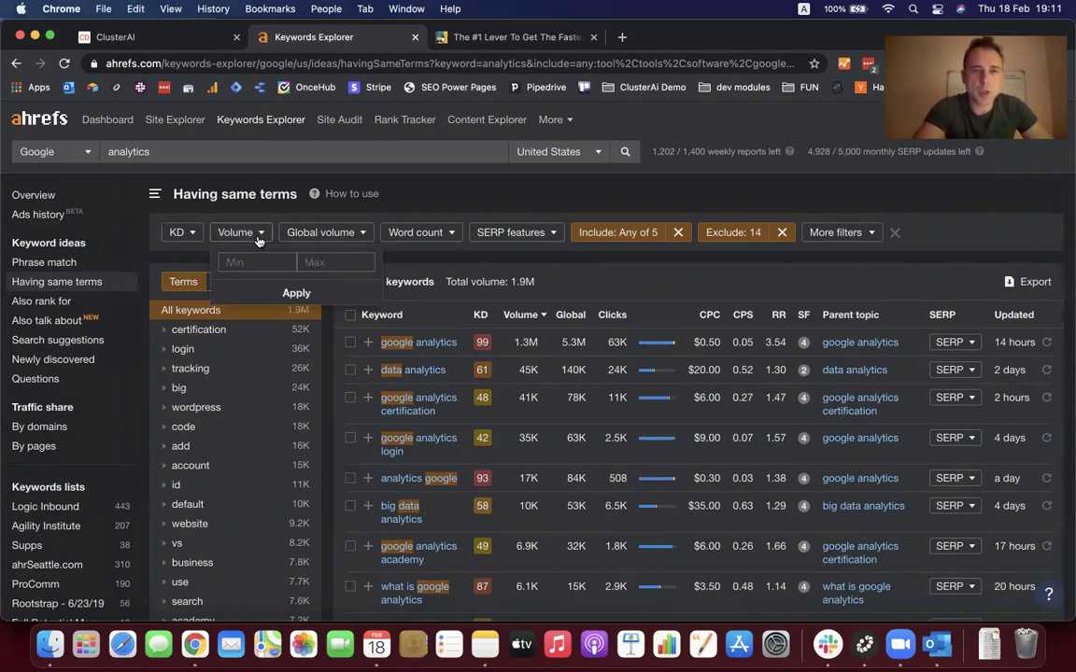
pyautogui.click(253, 260)
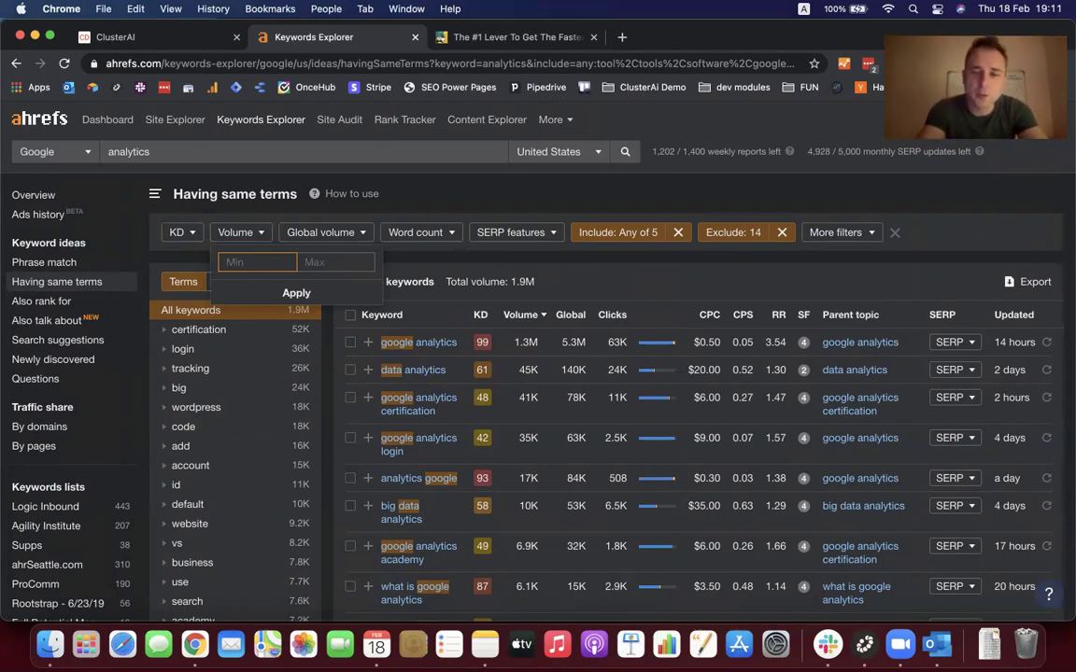
pyautogui.write('10')
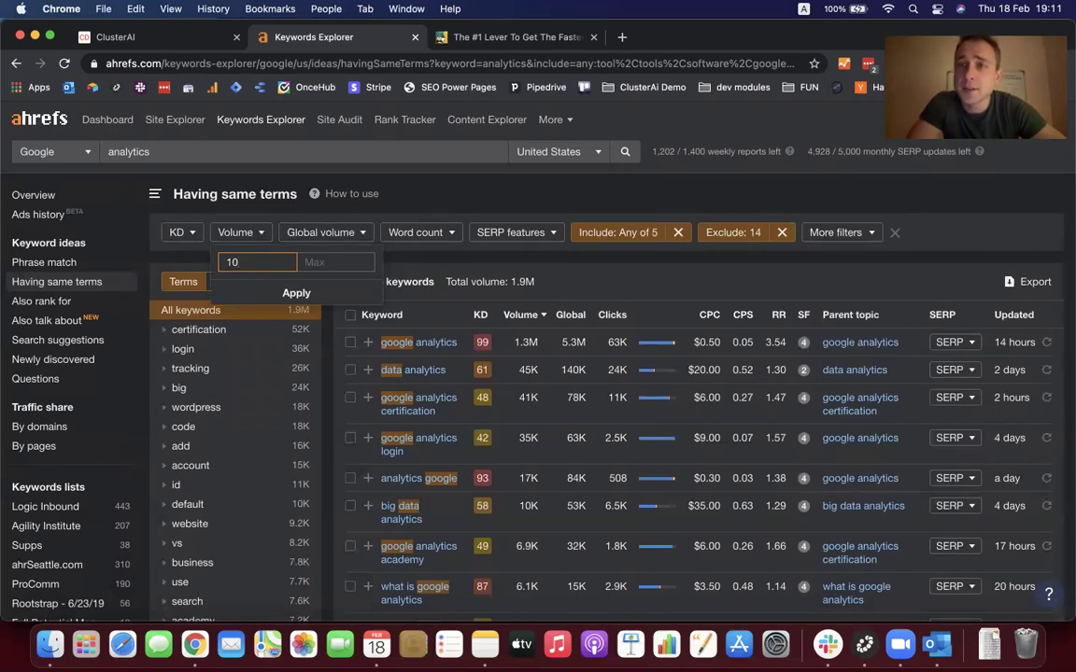
pyautogui.click(297, 294)
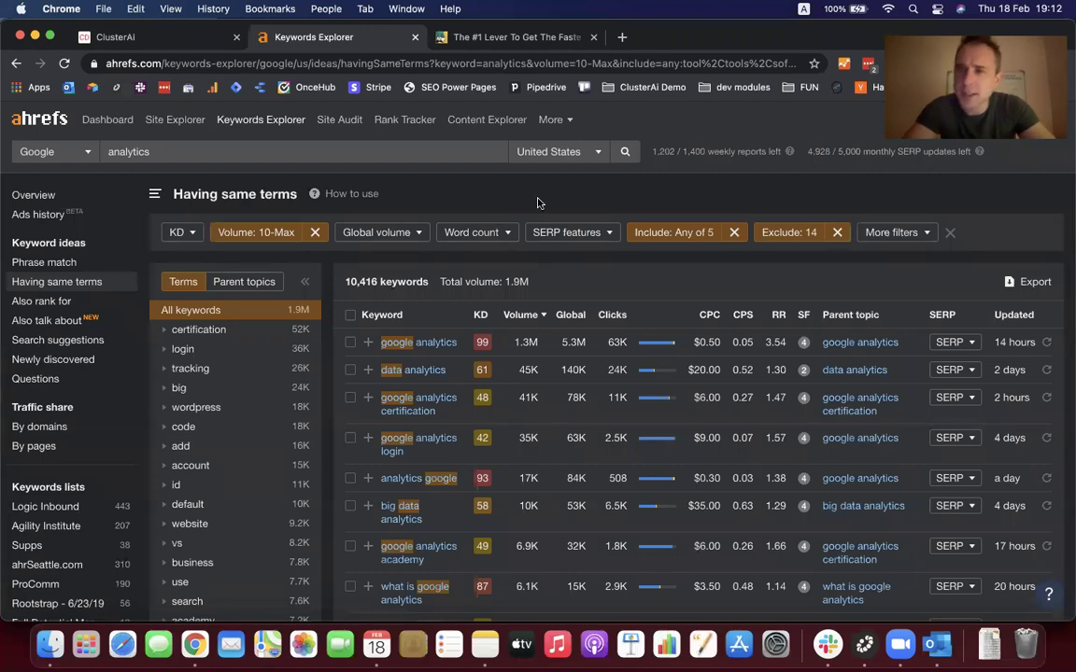
pyautogui.click(499, 40)
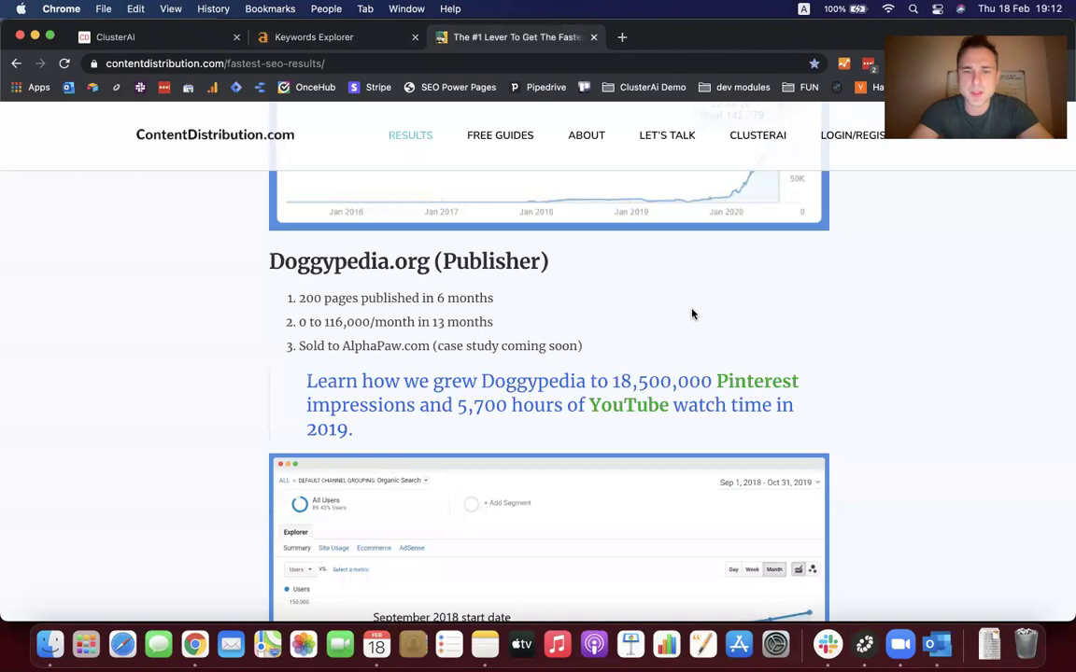
pyautogui.press('F2')
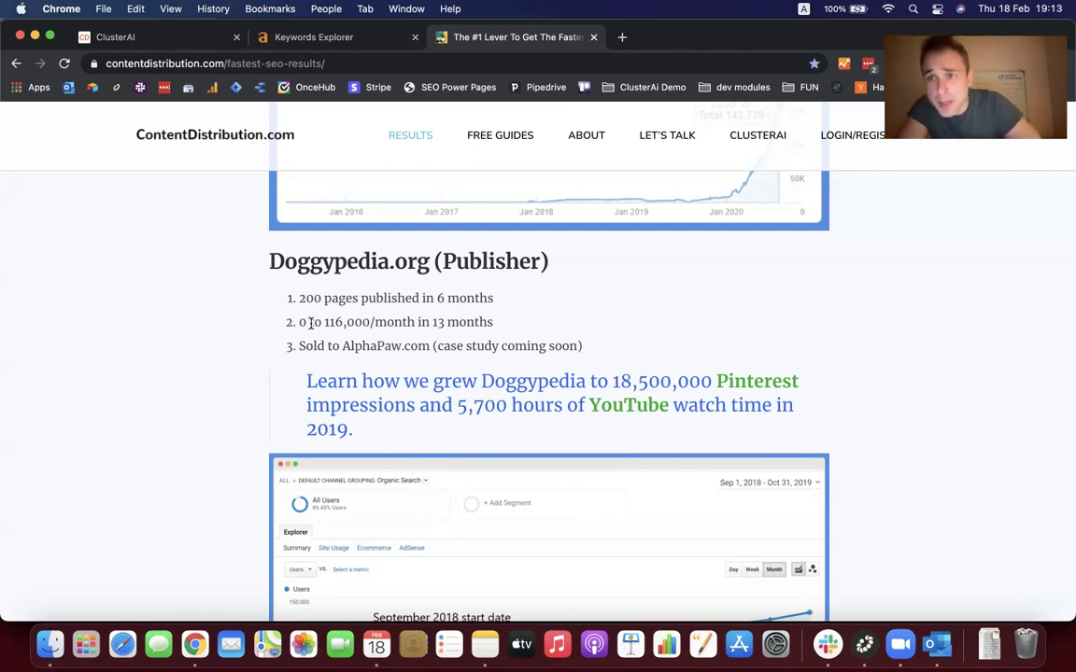
pyautogui.moveTo(297, 298); pyautogui.dragTo(505, 313)
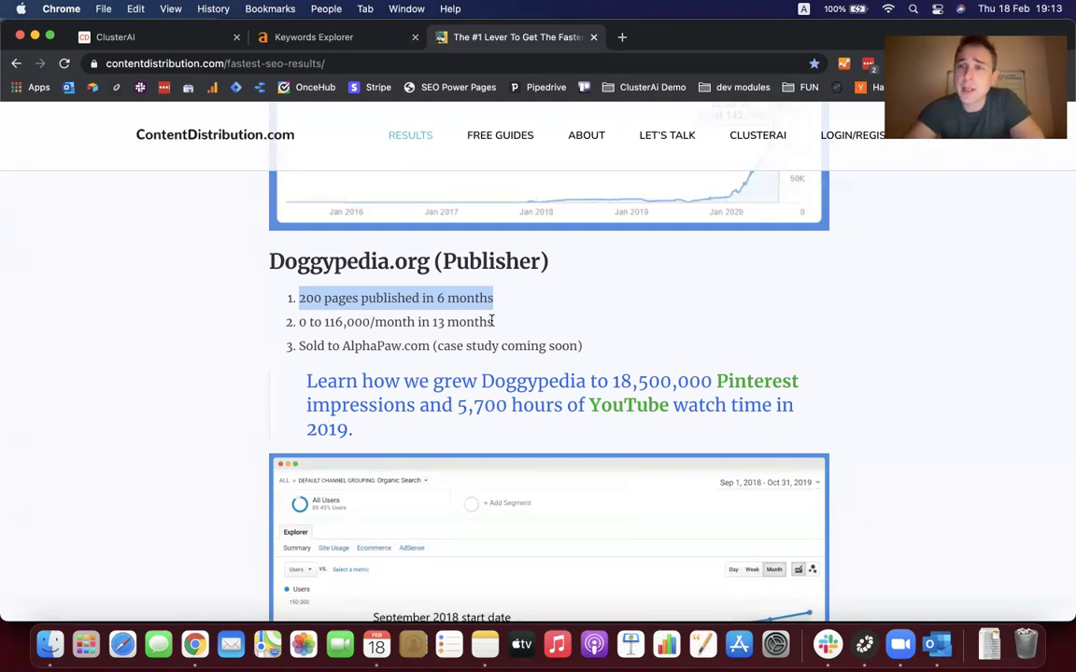
# Read past the CampusReel case study to AnyLeads, then go back to the 10,416-keyword results
pyautogui.scroll(-5, 493, 321)
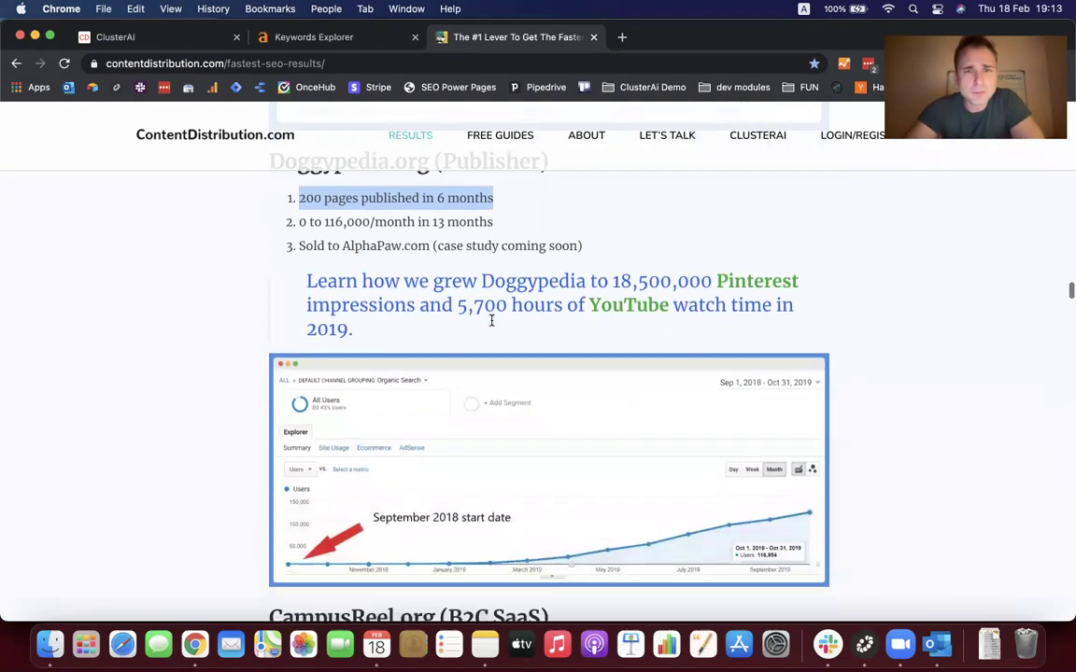
pyautogui.scroll(-4, 492, 325)
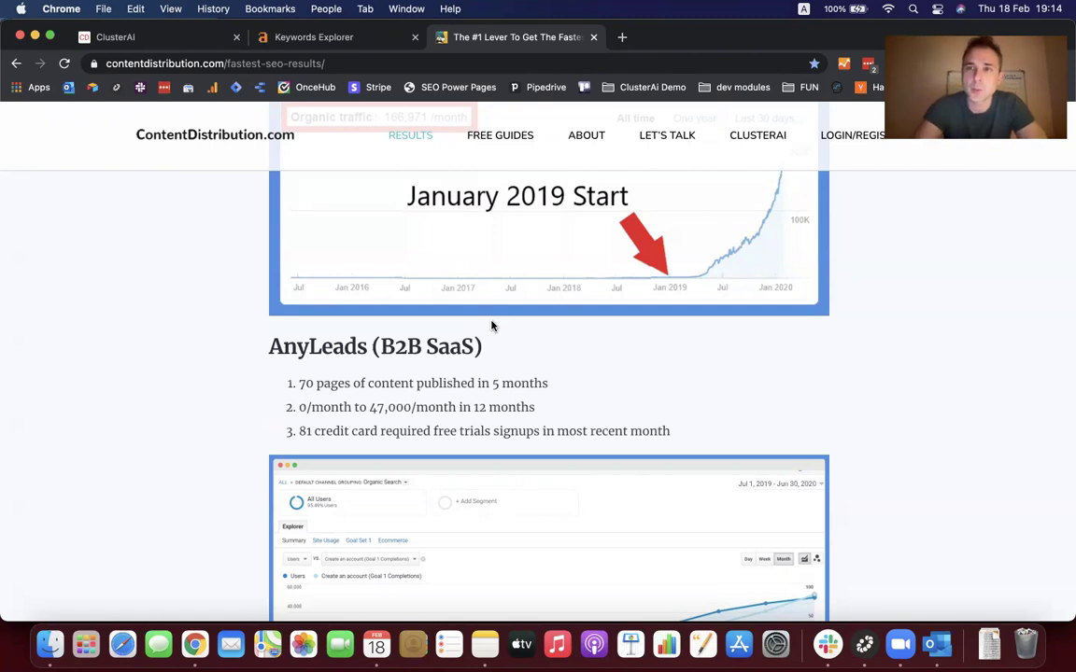
pyautogui.click(345, 38)
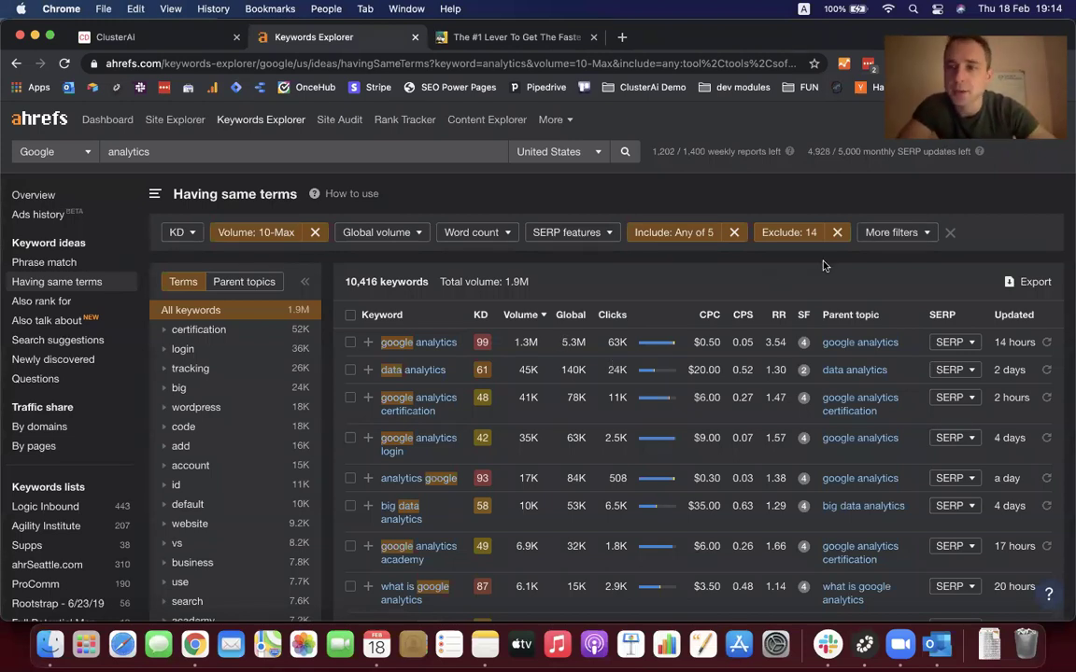
# Export all 10,416 filtered analytics keywords from Keywords Explorer as a CSV file
pyautogui.click(1027, 281)
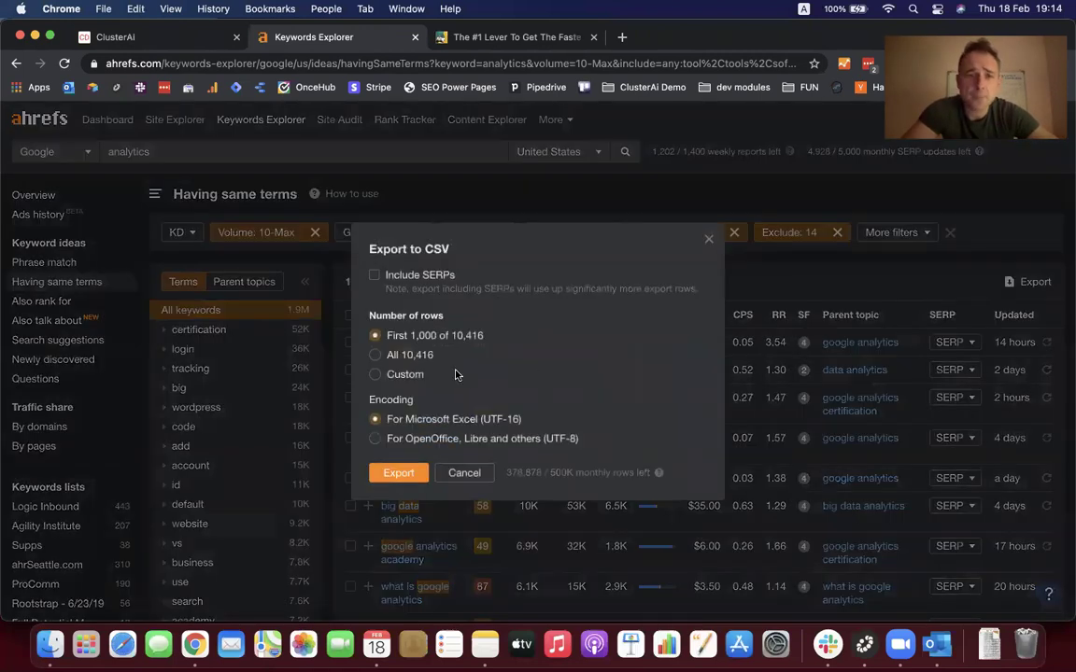
pyautogui.click(409, 355)
pyautogui.click(398, 473)
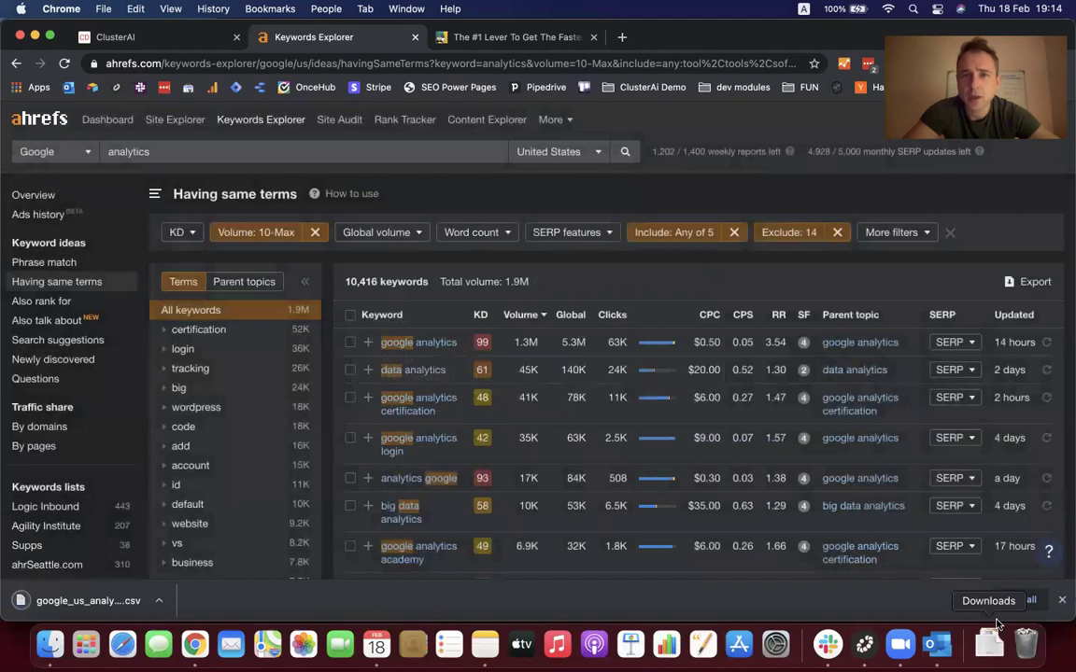
# Upload google_us_analytics_having-same-terms_2021-02-18_19-14-33.csv from Downloads into the ClusterAI import drop zone
pyautogui.click(178, 39)
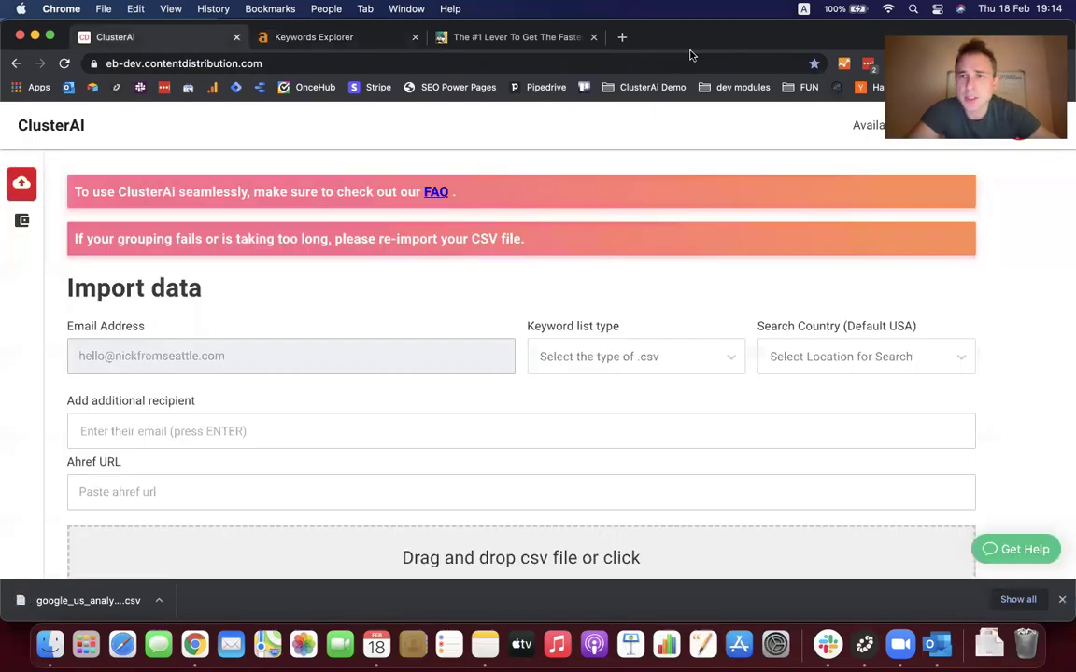
pyautogui.scroll(-1, 968, 407)
pyautogui.rightClick(967, 406)
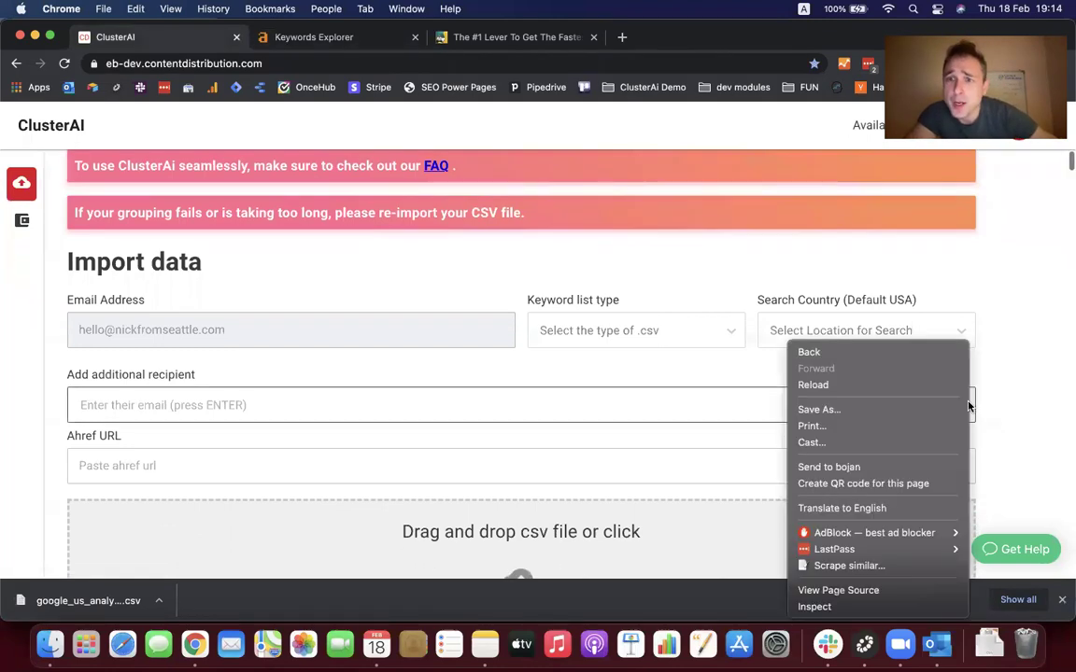
pyautogui.click(1005, 338)
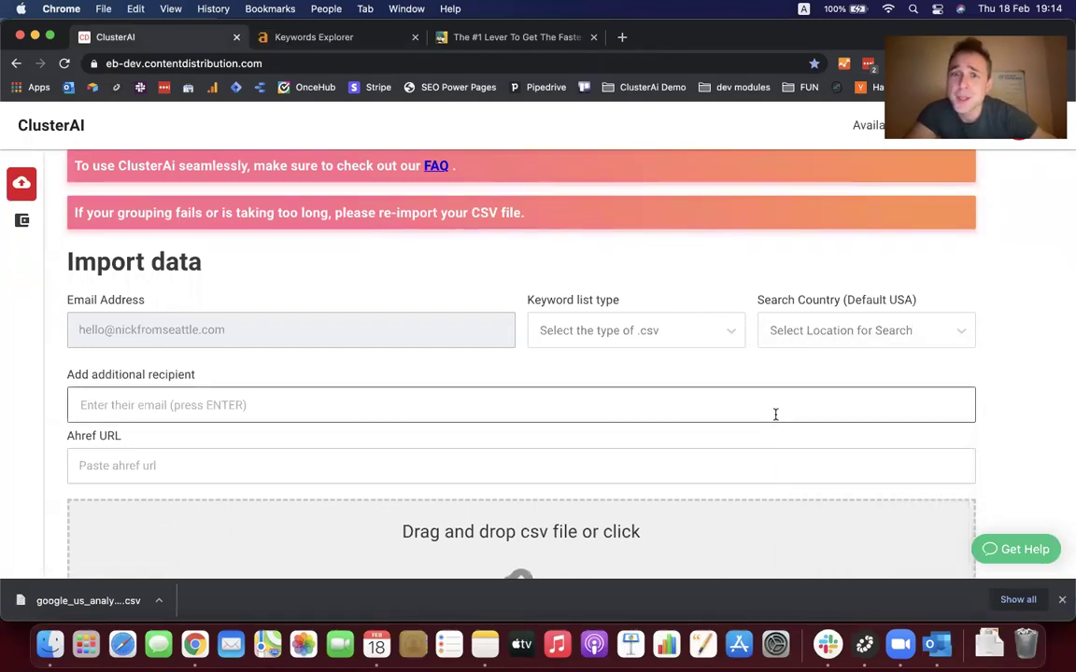
pyautogui.scroll(-2, 905, 387)
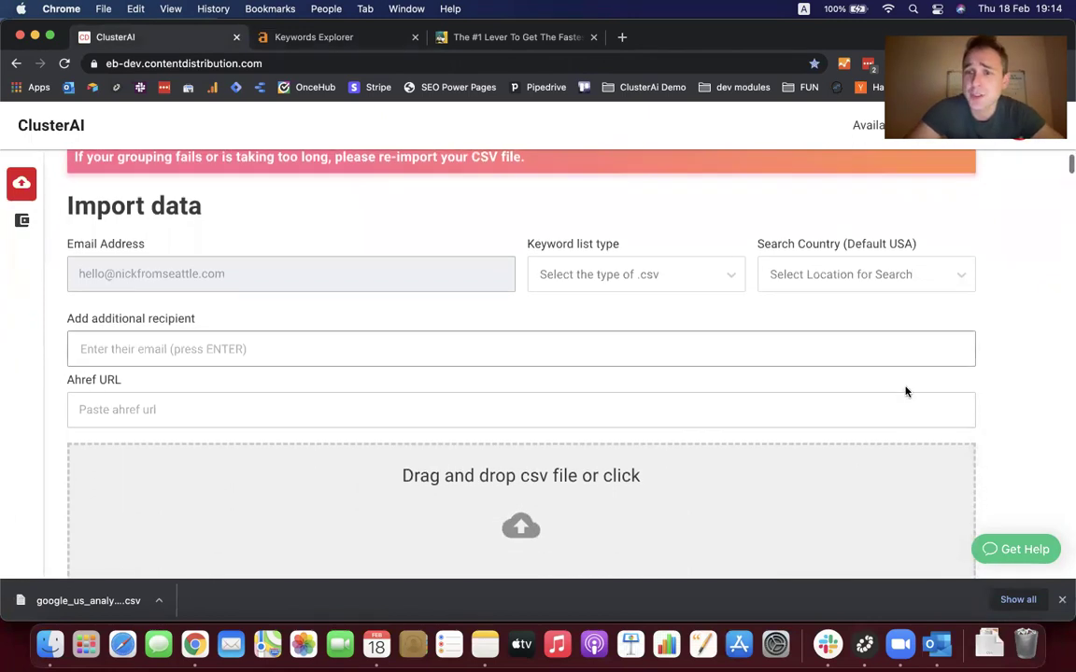
pyautogui.click(989, 643)
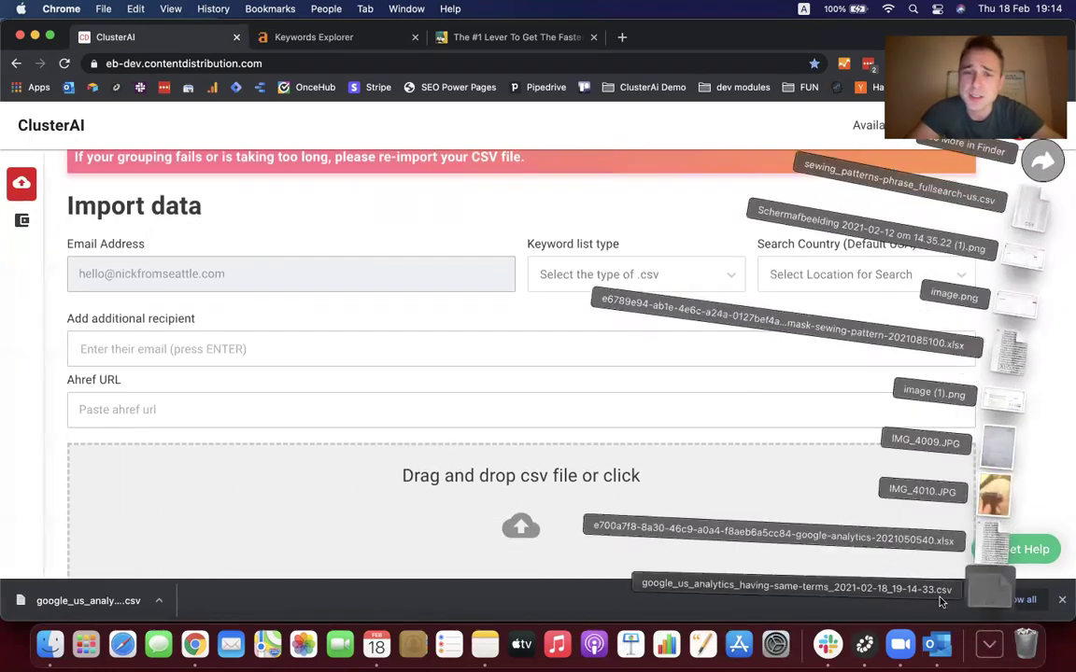
pyautogui.moveTo(669, 563); pyautogui.dragTo(588, 520)
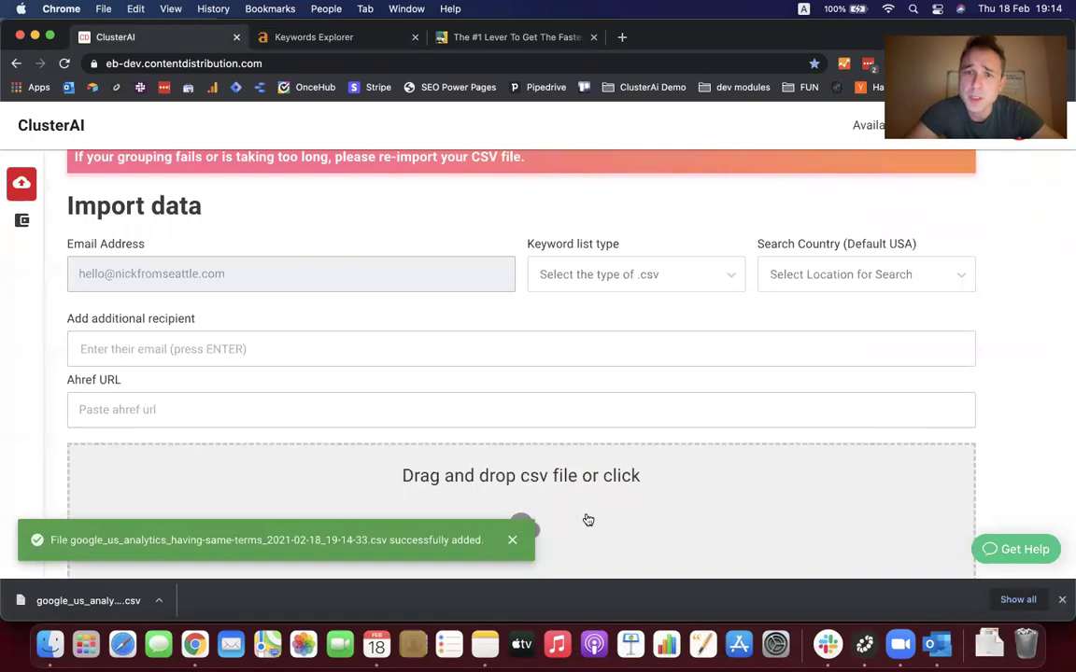
pyautogui.click(618, 283)
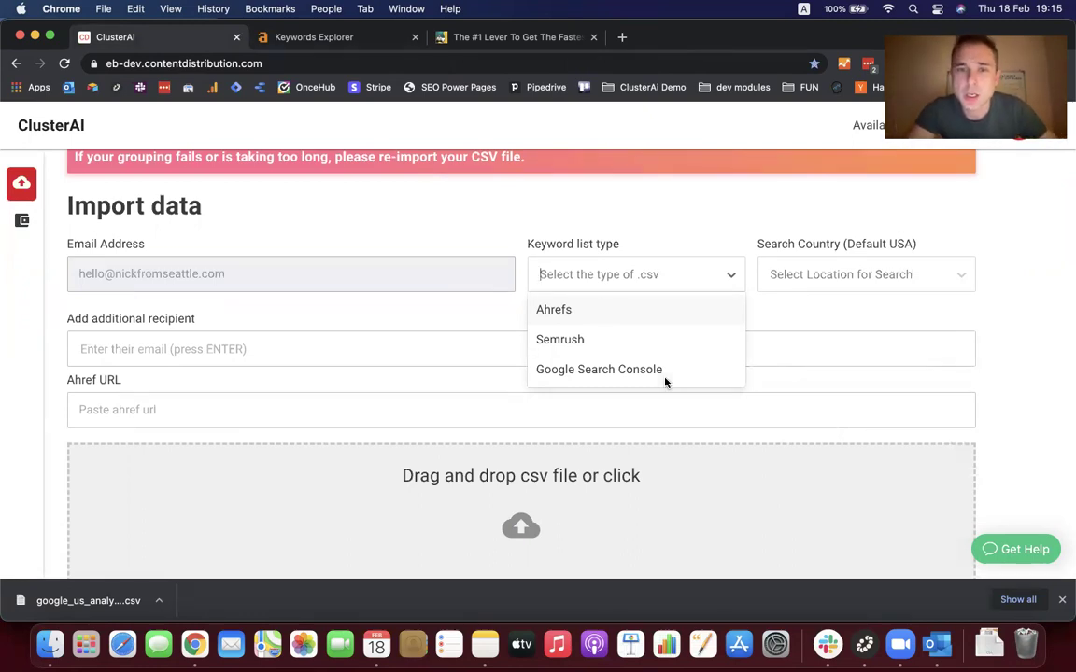
# Mark the uploaded file as an Ahrefs keyword export and submit it for clustering
pyautogui.click(600, 311)
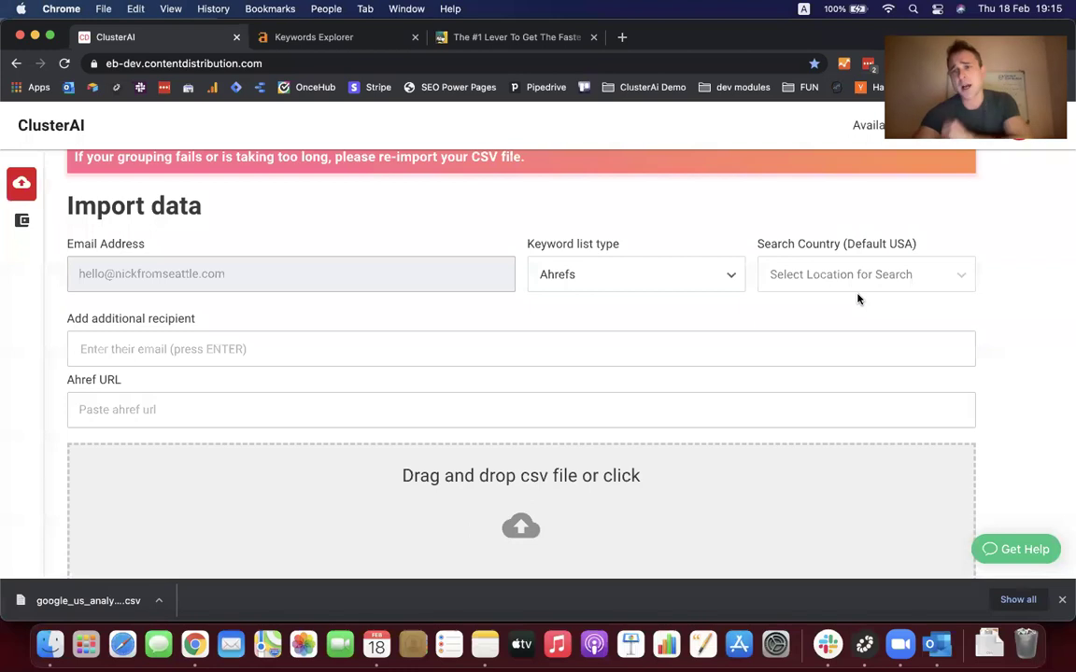
pyautogui.scroll(-1, 858, 299)
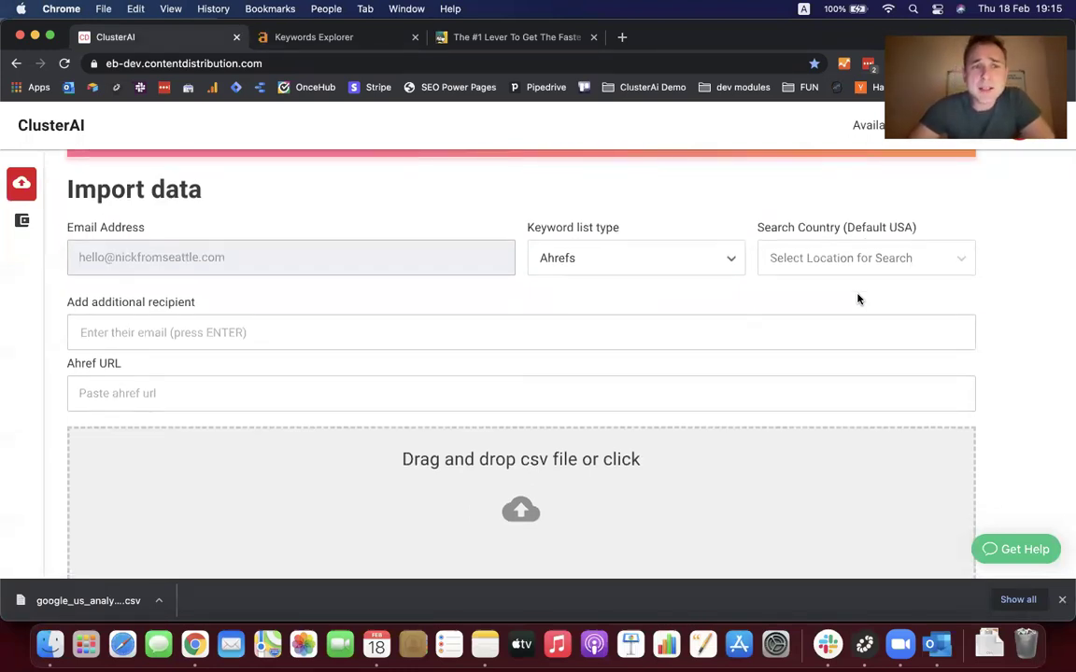
pyautogui.scroll(-5, 531, 305)
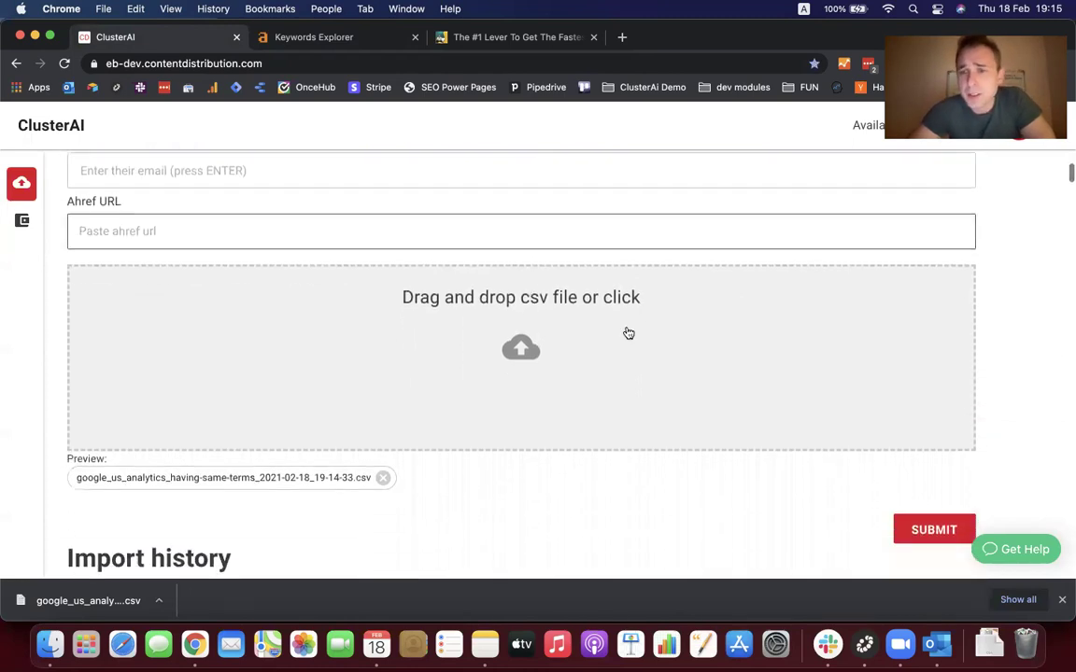
pyautogui.click(911, 529)
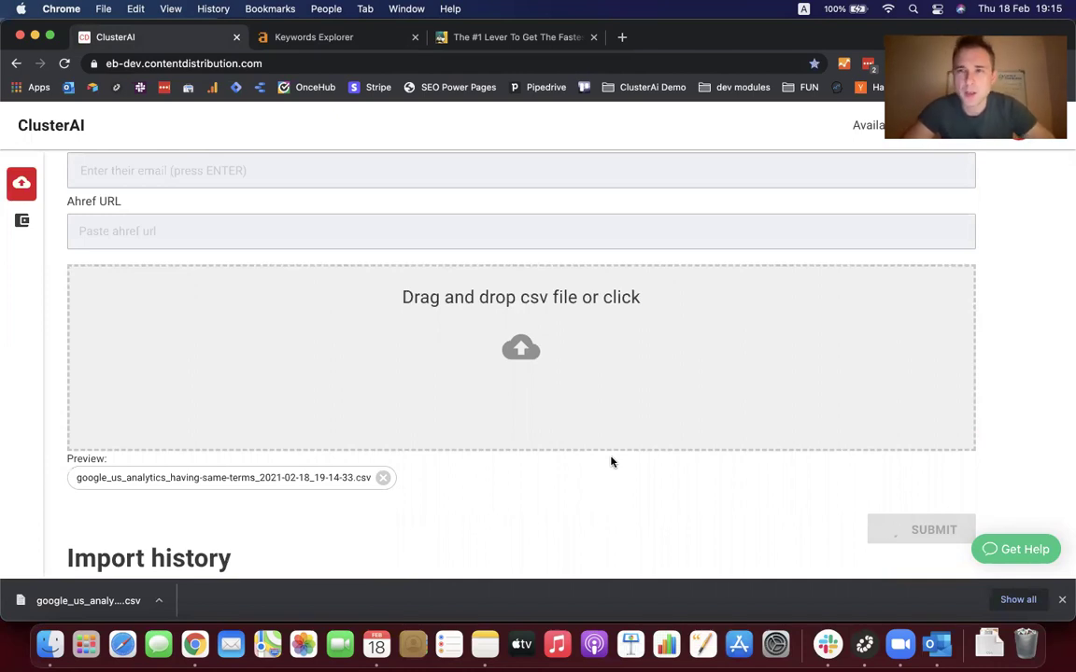
# Scroll back to the Import data heading and switch to the other Chrome profile's window
pyautogui.scroll(2, 631, 390)
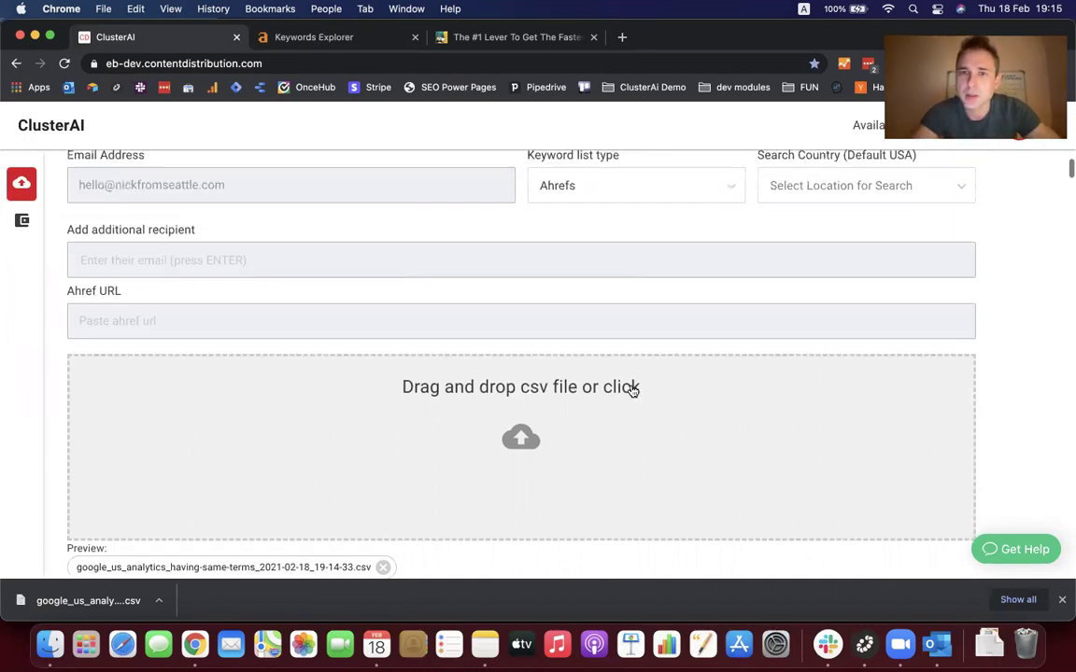
pyautogui.scroll(4, 632, 389)
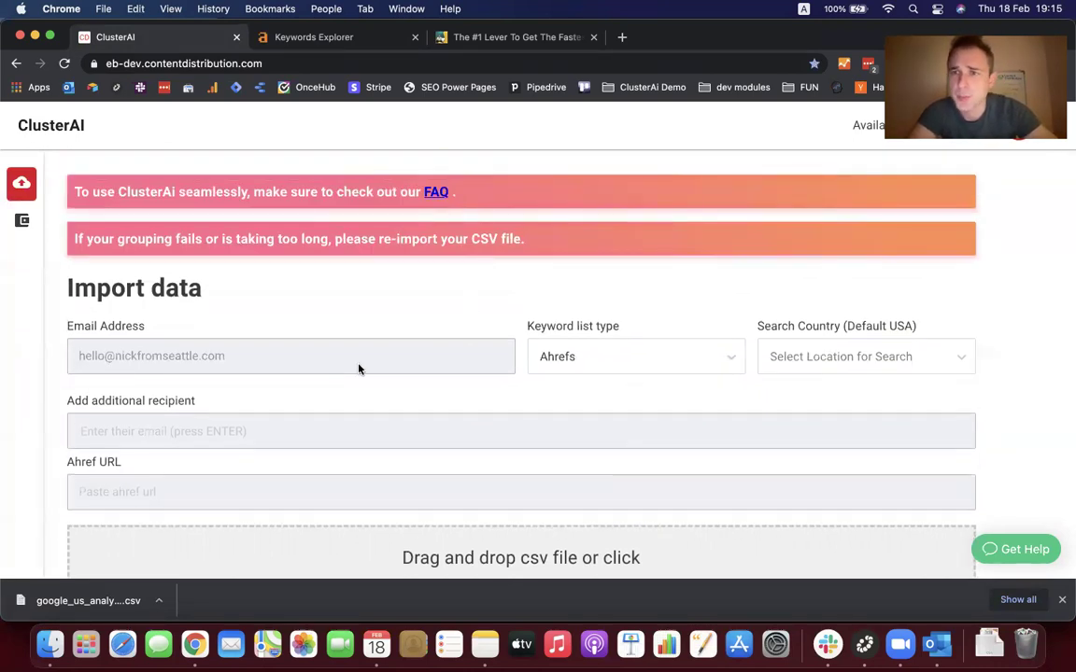
pyautogui.click(326, 8)
pyautogui.press('Right')
pyautogui.press('Down')
pyautogui.press('Down')
pyautogui.press('Left')
# Bring up the Groupings sheet and read the keyword variations listed in cell C7
pyautogui.click(311, 68)
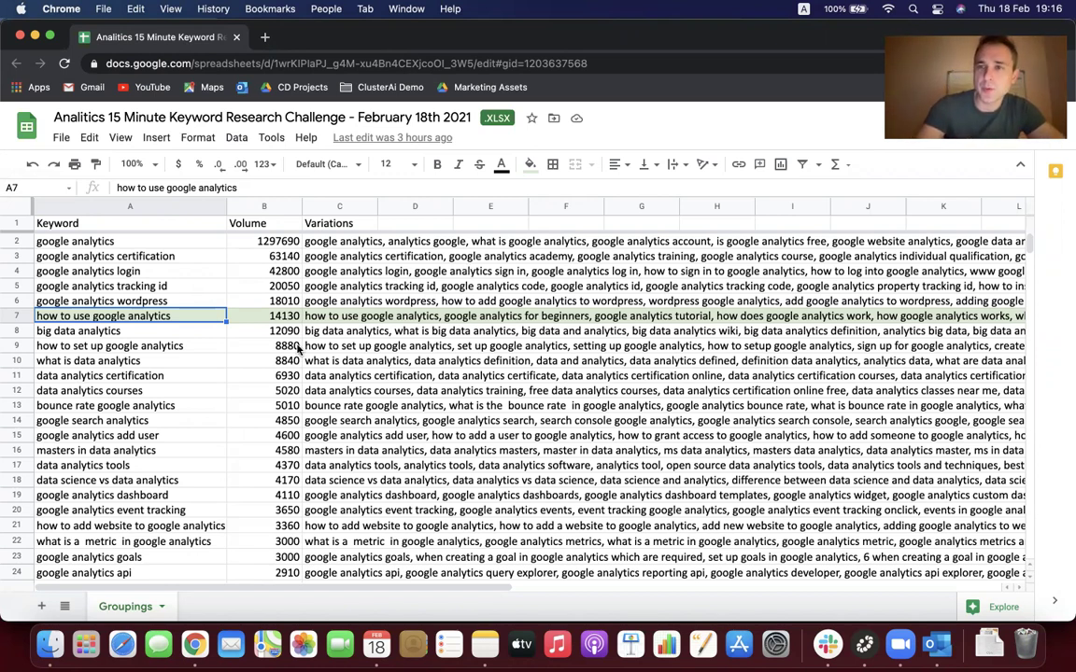
pyautogui.scroll(-1, 256, 385)
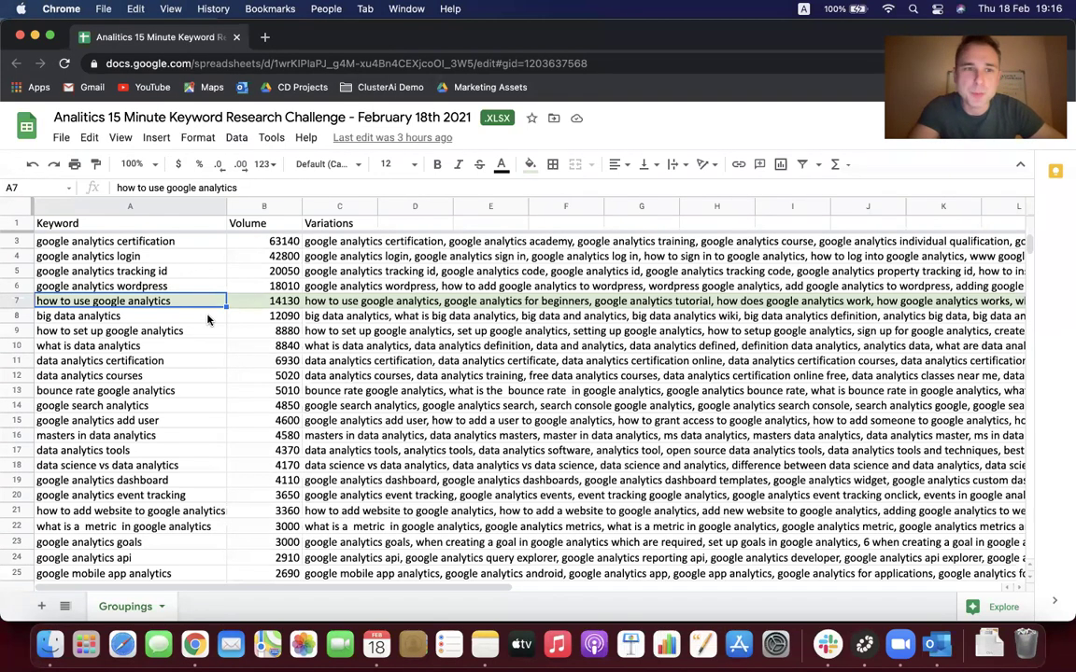
pyautogui.scroll(-1, 207, 321)
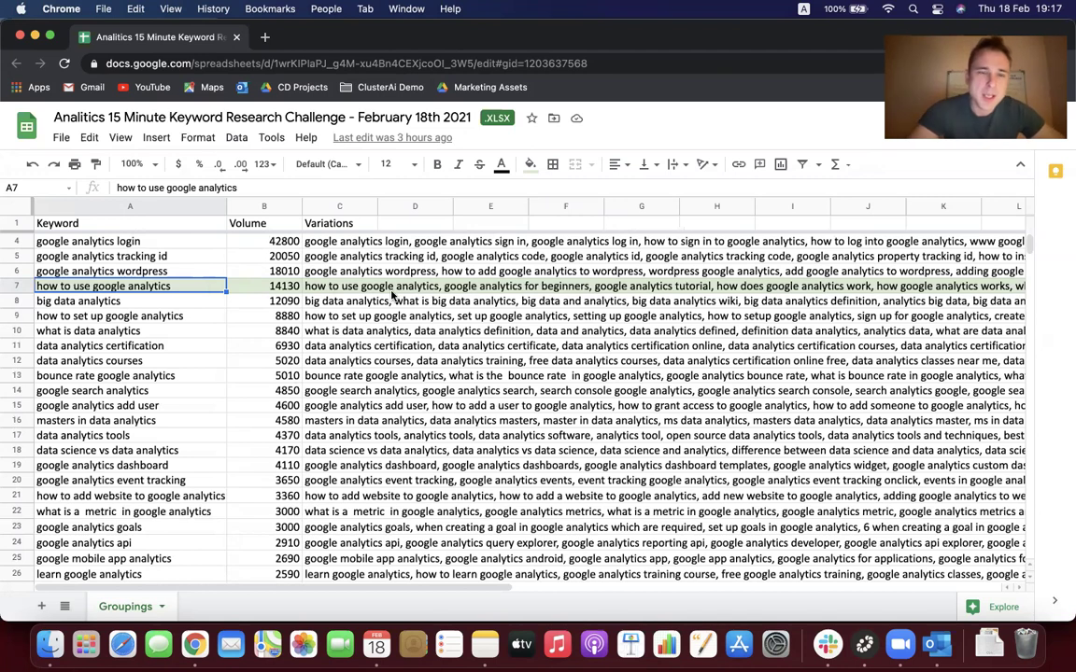
pyautogui.doubleClick(355, 286)
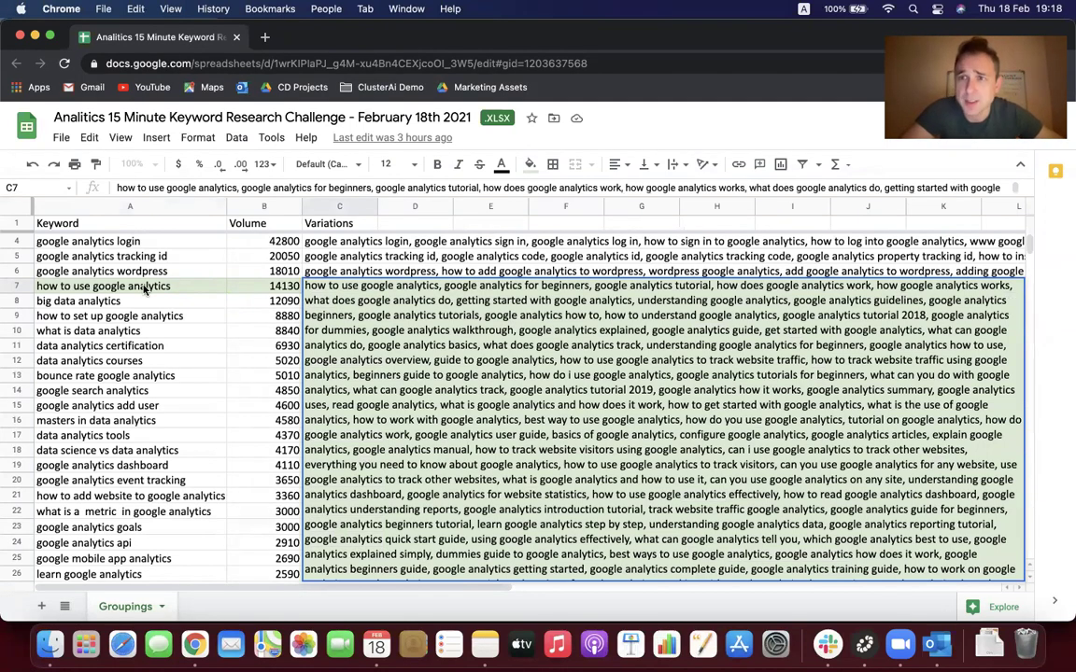
# Copy 'how to use google analytics' from A7 and search it in Ahrefs Keywords Explorer
pyautogui.click(144, 290)
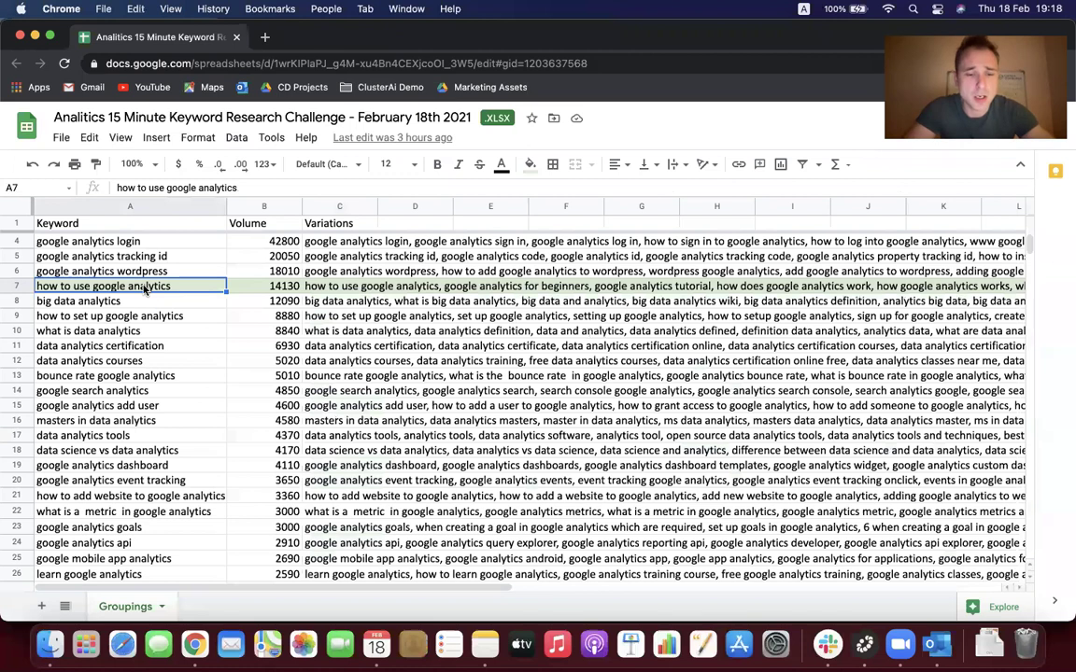
pyautogui.press('cmd+c')
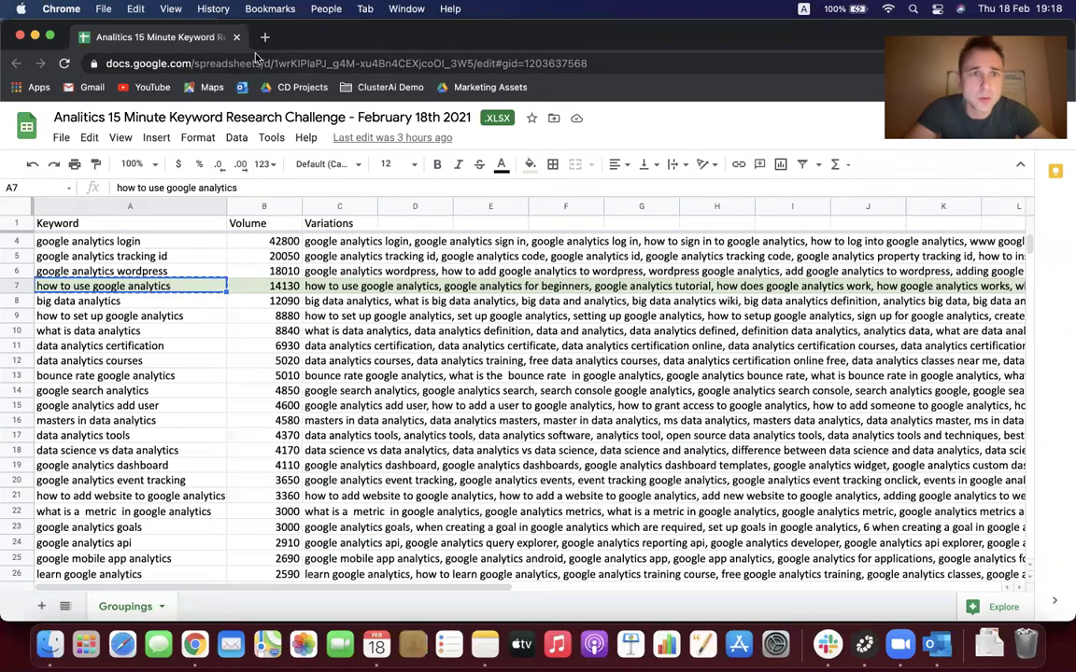
pyautogui.click(336, 13)
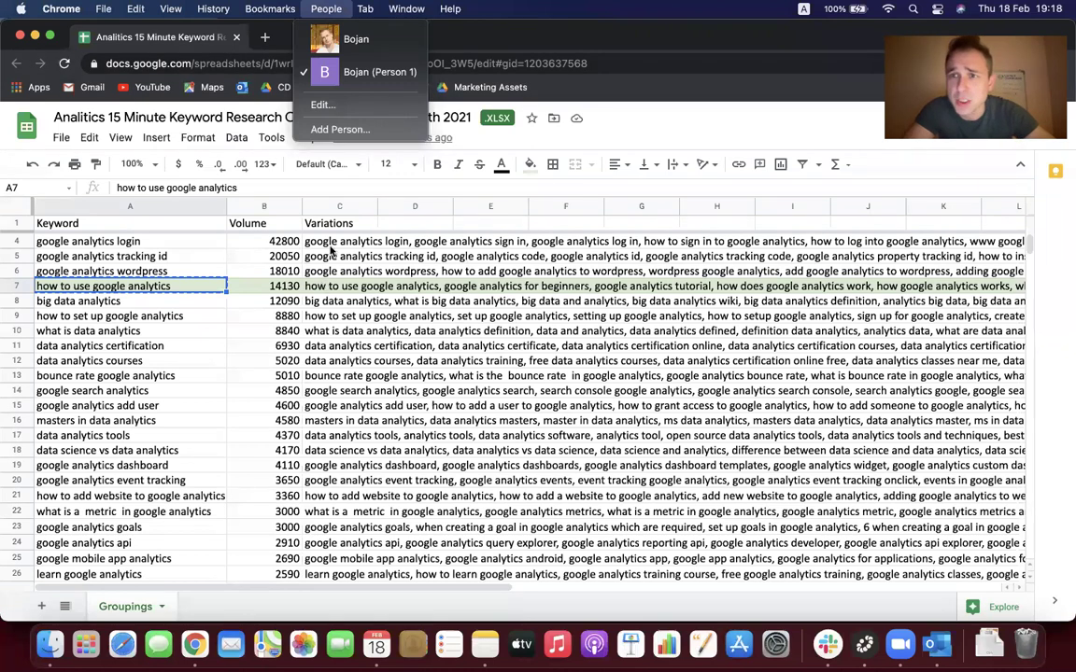
pyautogui.click(353, 37)
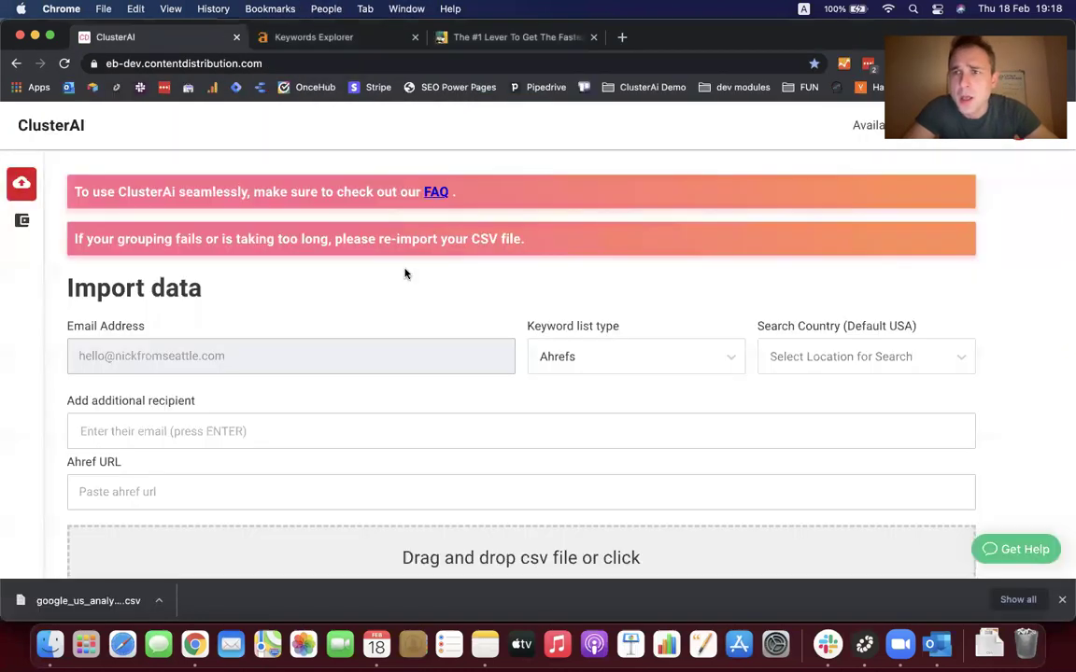
pyautogui.click(369, 43)
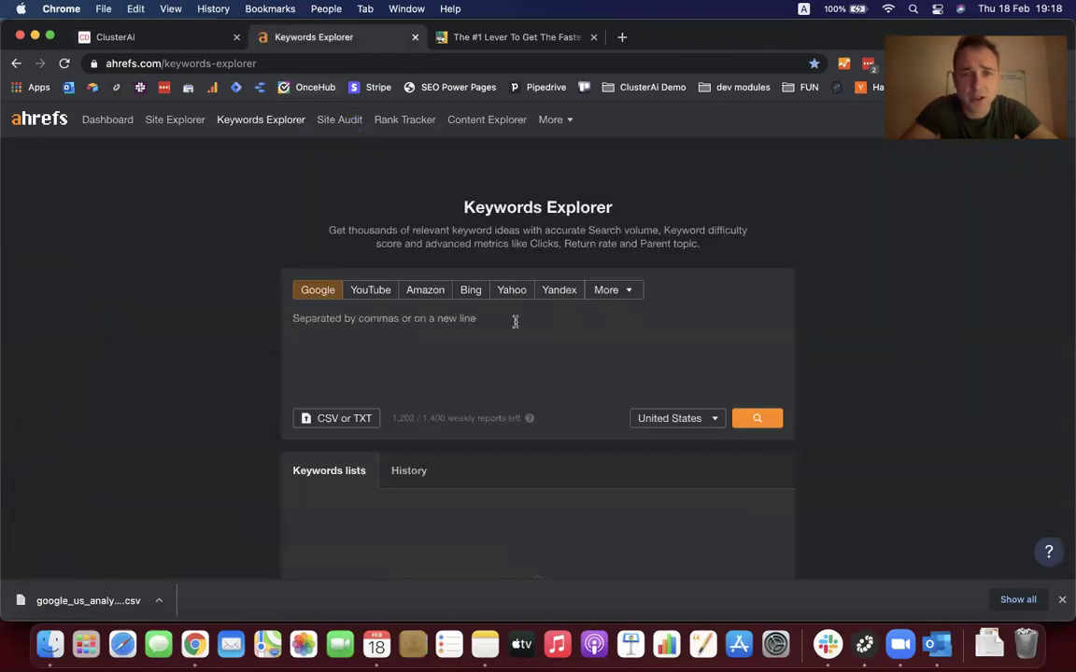
pyautogui.press('super+v')
pyautogui.press('Return')
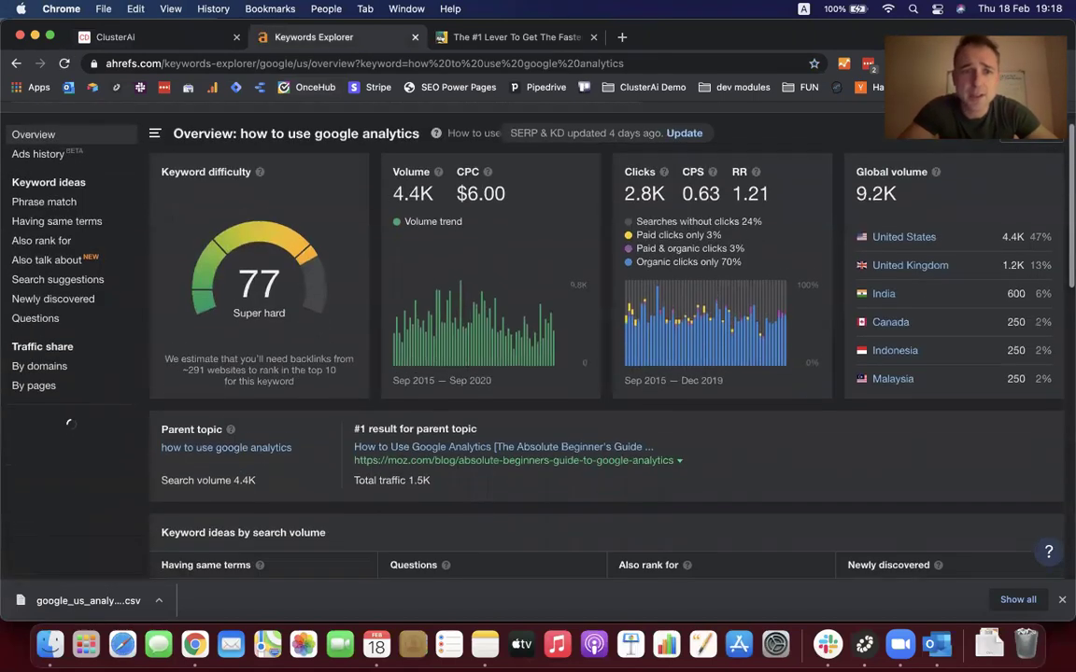
# Scroll down to the SERP overview for 'how to use google analytics', led by Google Support's snippet
pyautogui.scroll(-3, 515, 321)
pyautogui.scroll(-10, 607, 374)
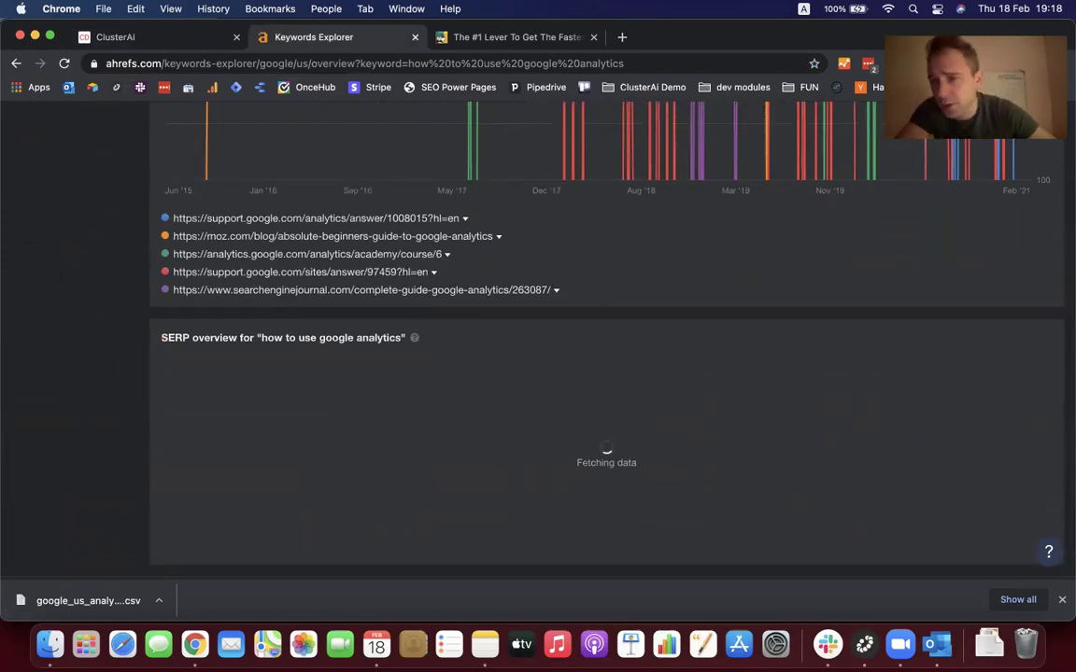
pyautogui.scroll(-1, 607, 374)
pyautogui.scroll(-1, 607, 374)
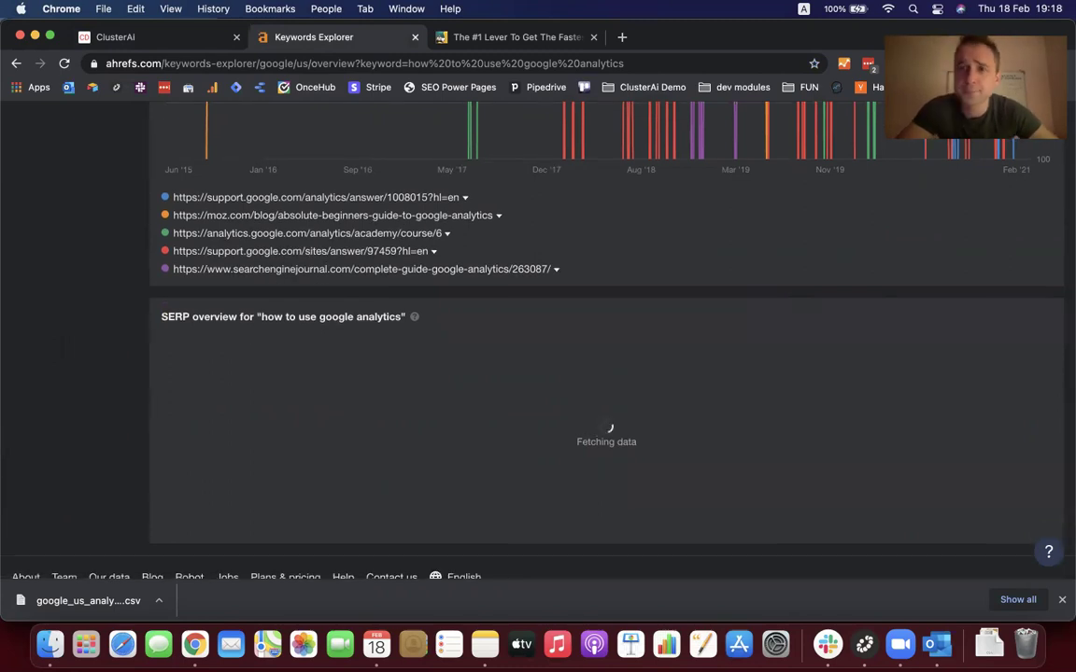
pyautogui.scroll(-5, 607, 374)
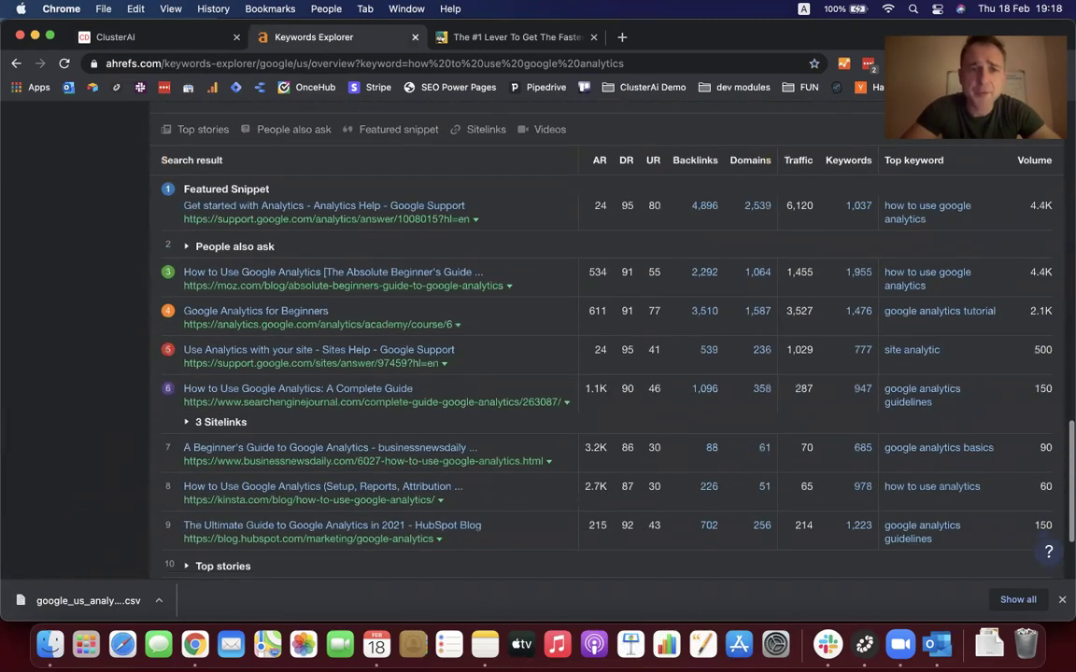
pyautogui.scroll(-1, 607, 373)
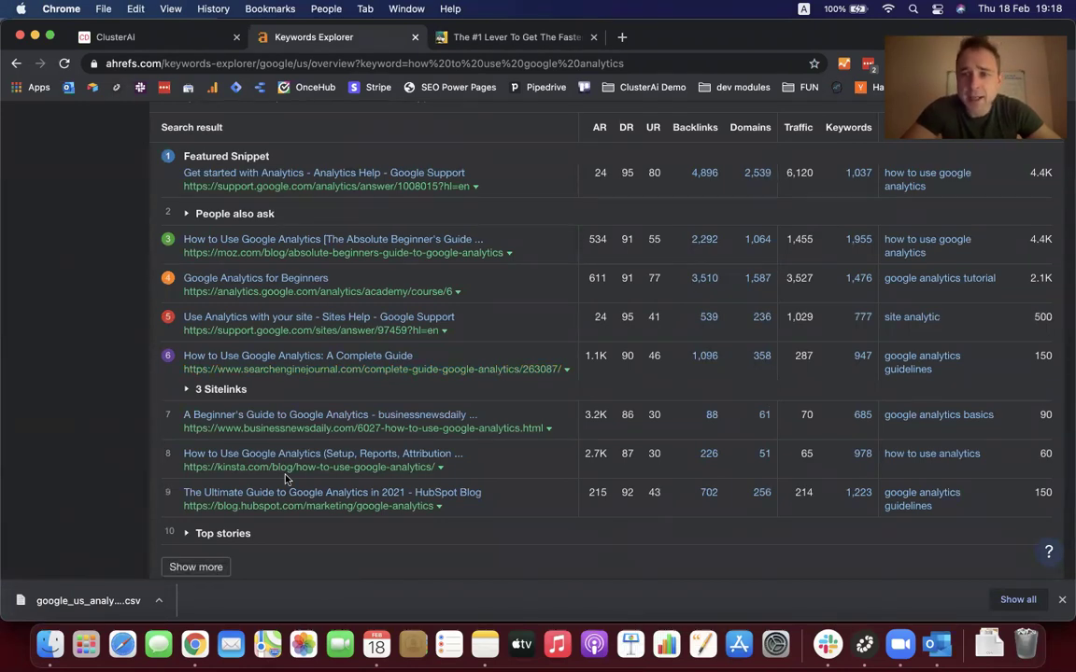
# Open the Search Engine Journal result in a new tab
pyautogui.rightClick(301, 380)
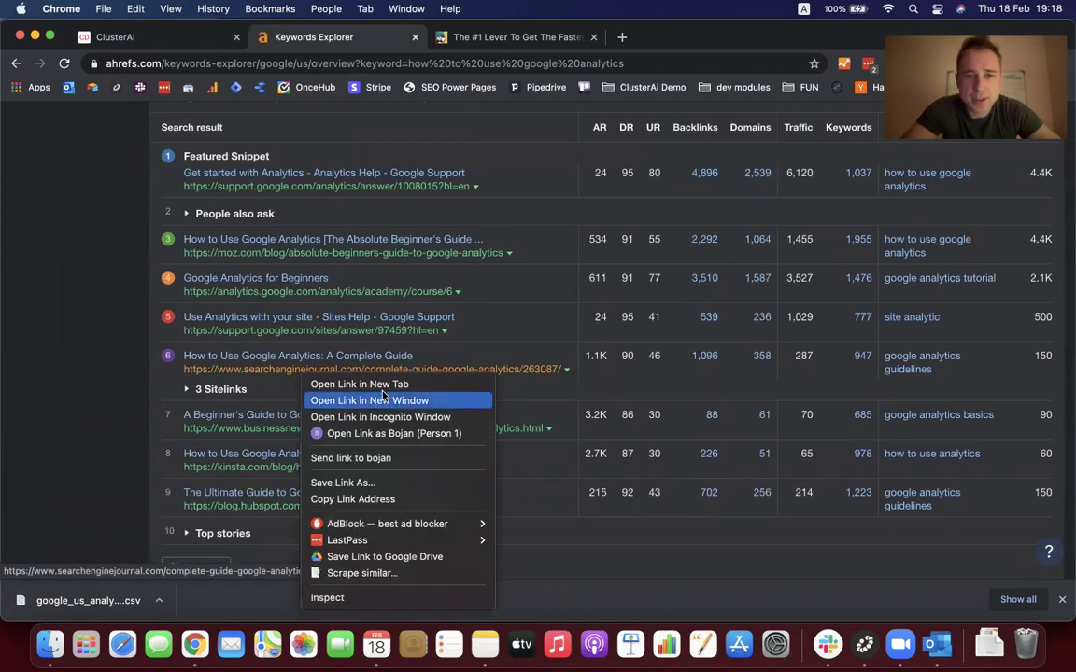
pyautogui.click(421, 384)
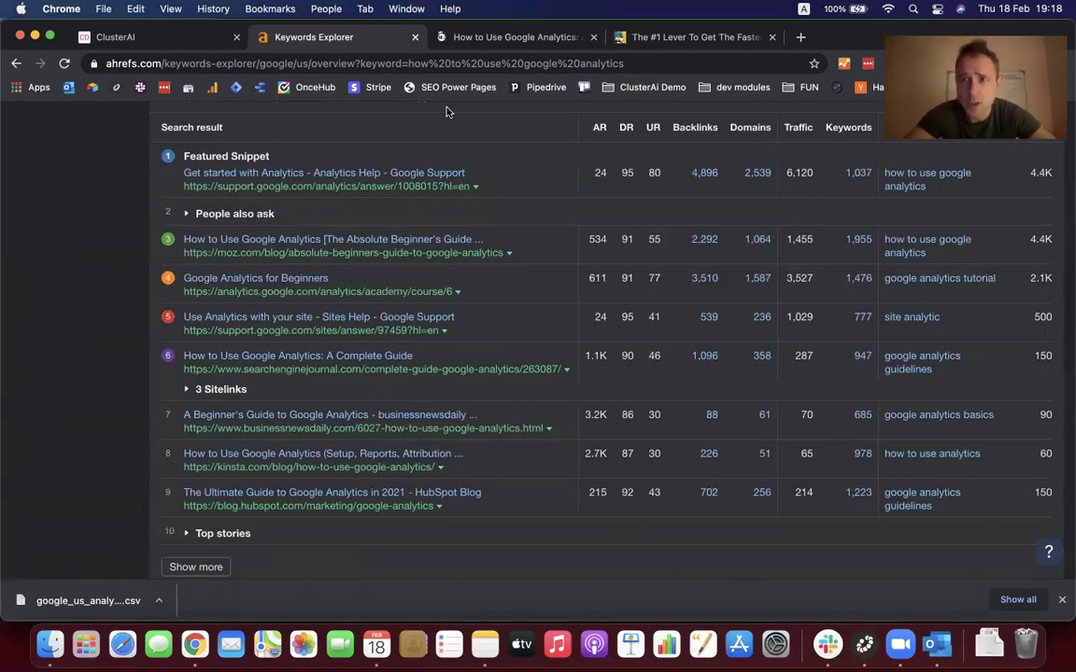
# Switch to the Search Engine Journal guide and skim through its opening sections
pyautogui.click(473, 39)
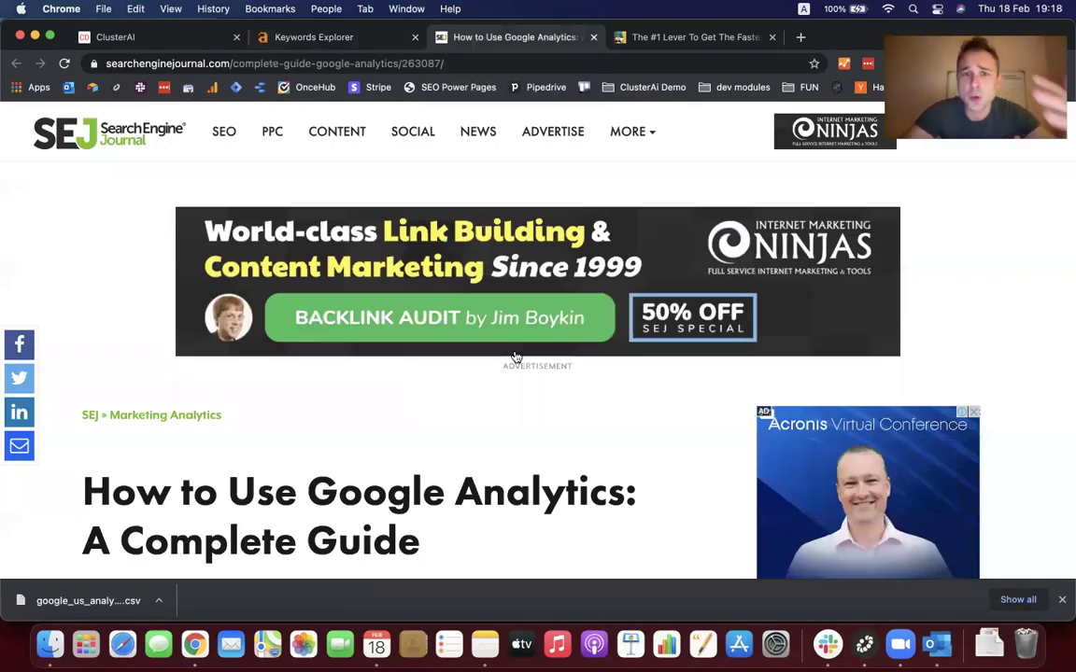
pyautogui.scroll(-5, 514, 355)
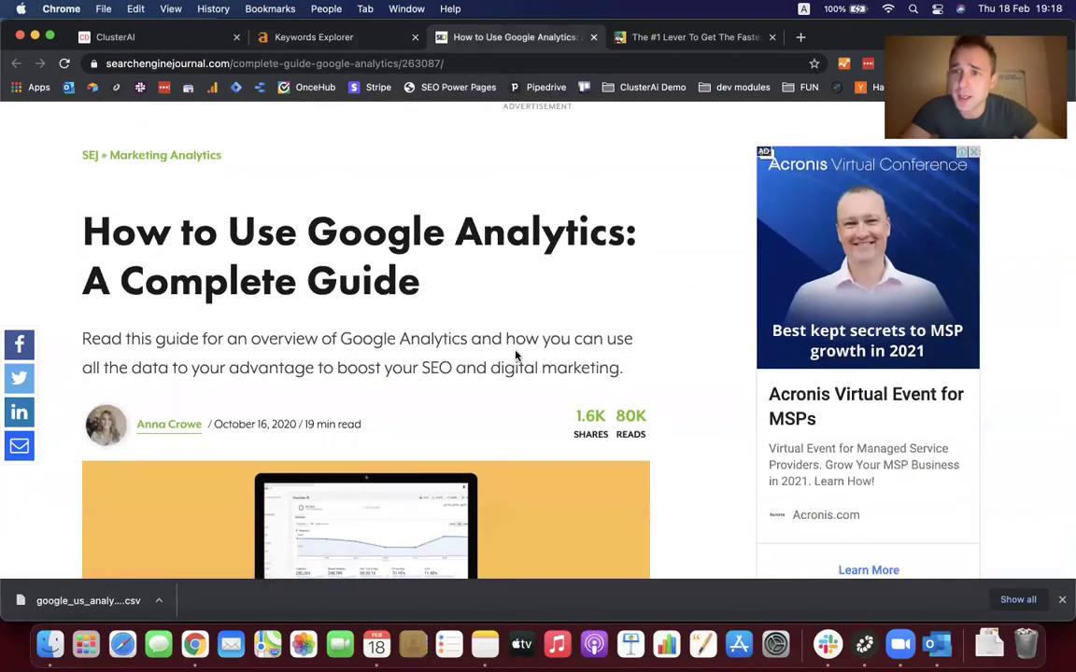
pyautogui.scroll(-3, 514, 350)
pyautogui.scroll(-5, 515, 355)
pyautogui.scroll(-10, 516, 357)
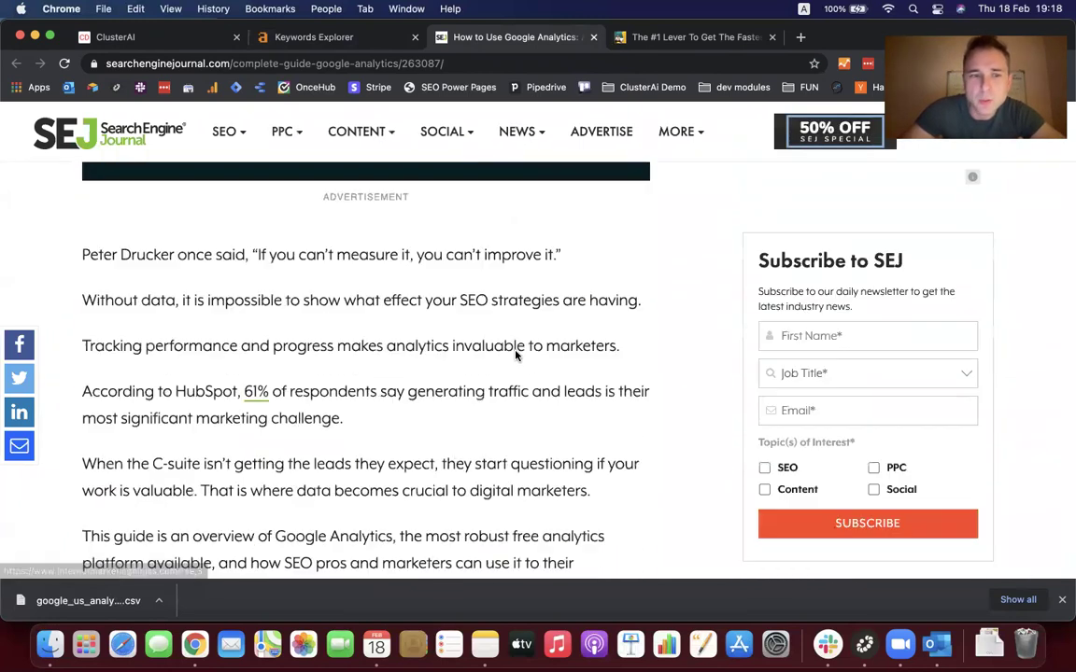
pyautogui.scroll(-5, 515, 354)
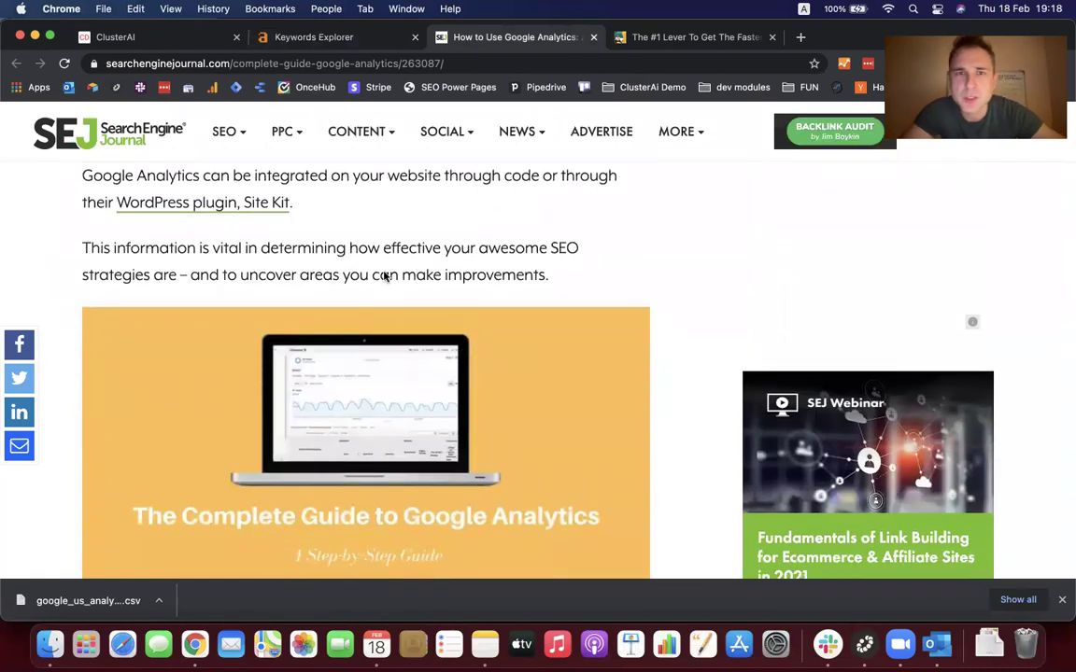
pyautogui.scroll(-4, 384, 277)
pyautogui.scroll(-6, 384, 276)
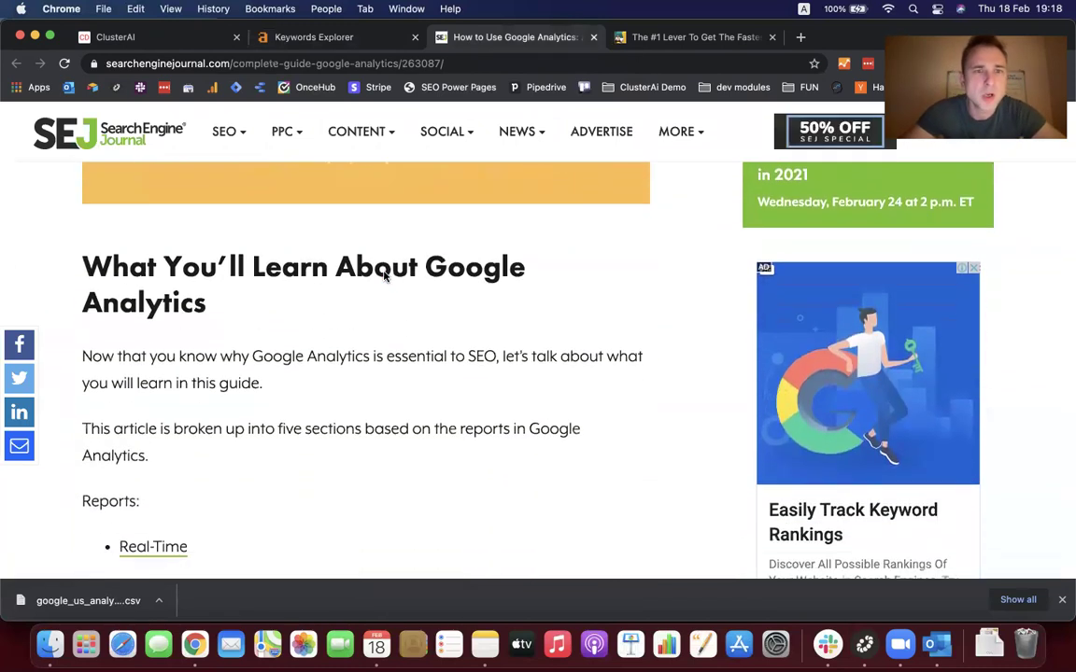
pyautogui.scroll(-6, 384, 277)
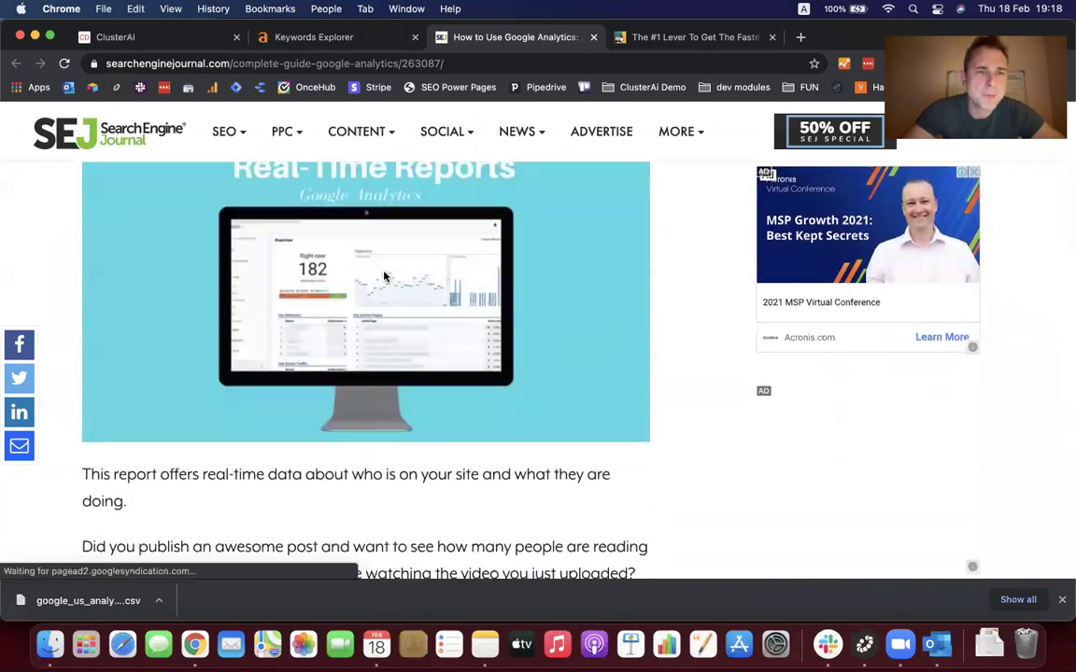
pyautogui.scroll(6, 384, 277)
pyautogui.scroll(1, 383, 276)
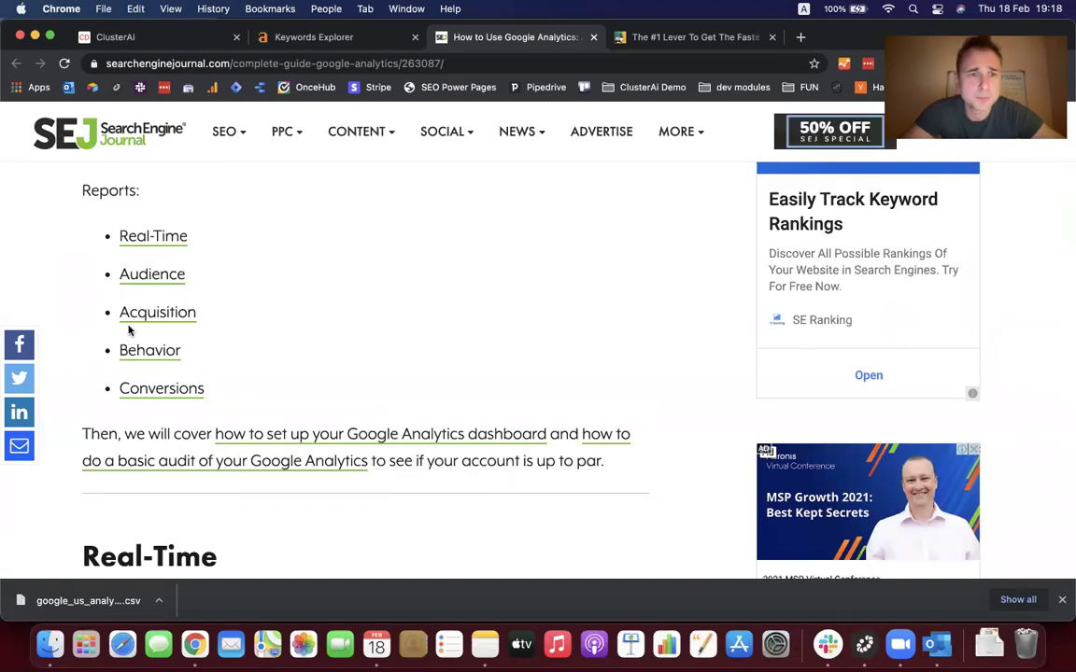
# Jump to the guide's Audience section and read down to Demographics
pyautogui.click(121, 274)
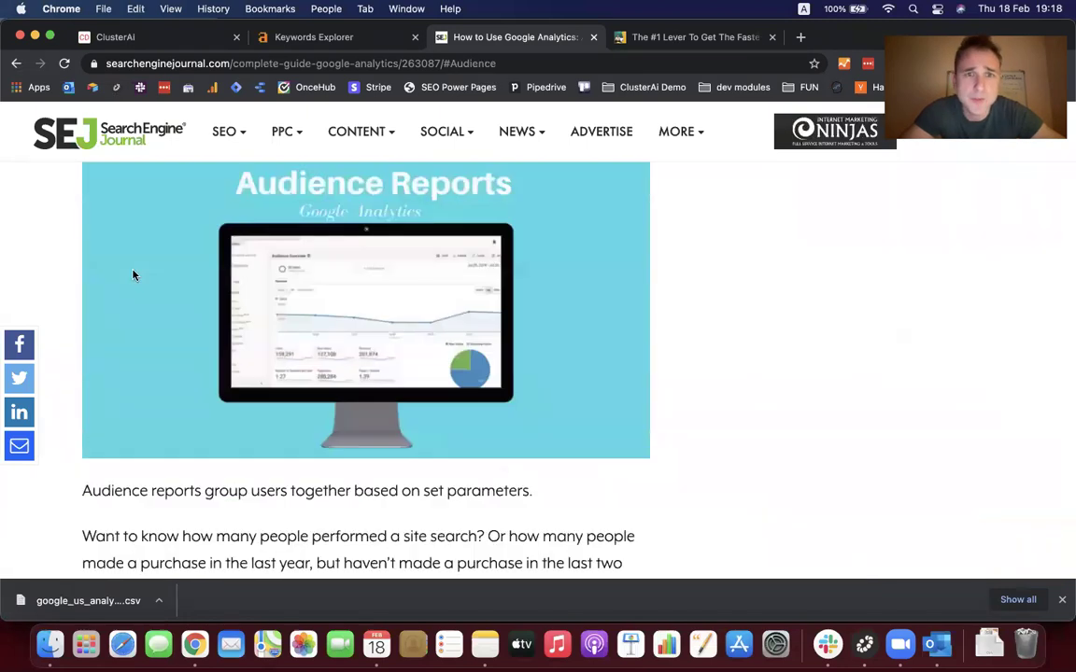
pyautogui.scroll(-5, 334, 310)
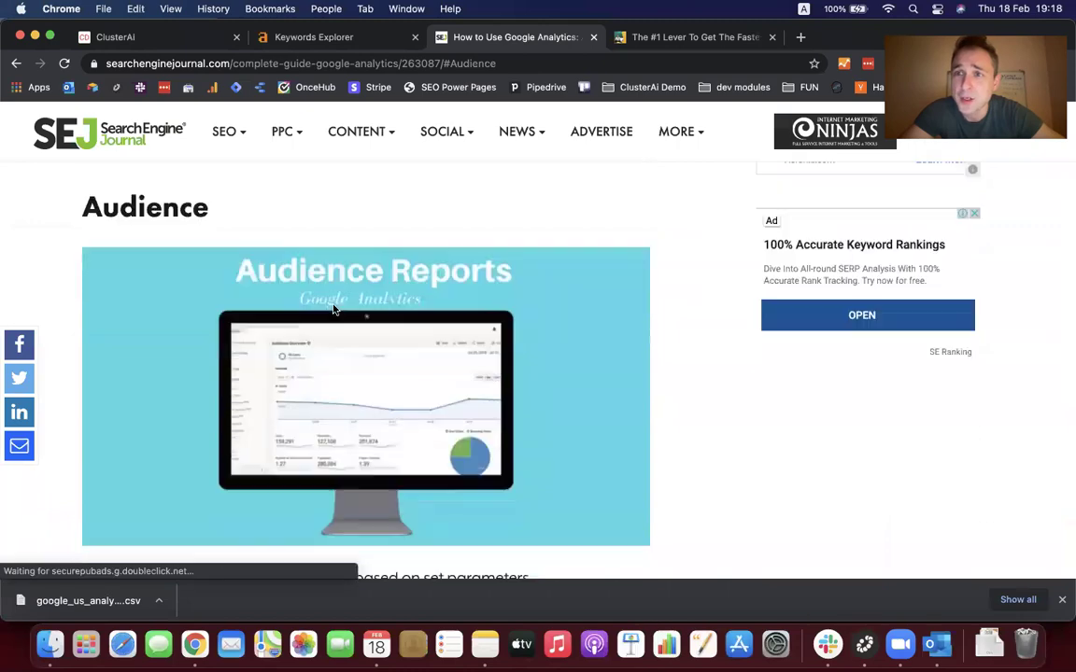
pyautogui.scroll(-15, 333, 306)
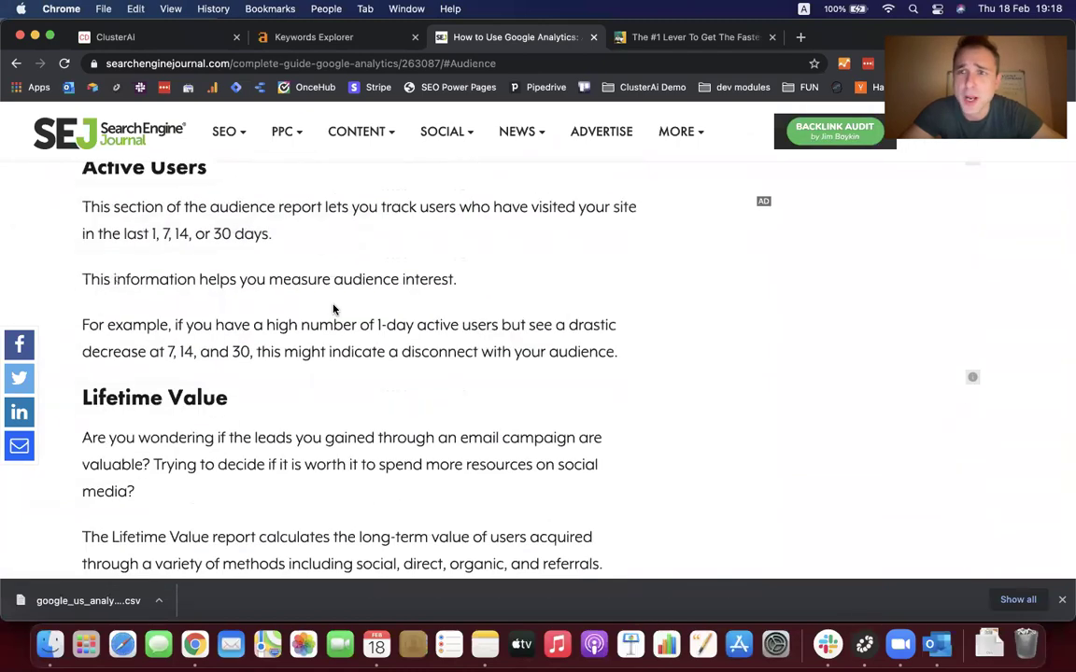
pyautogui.scroll(-15, 334, 309)
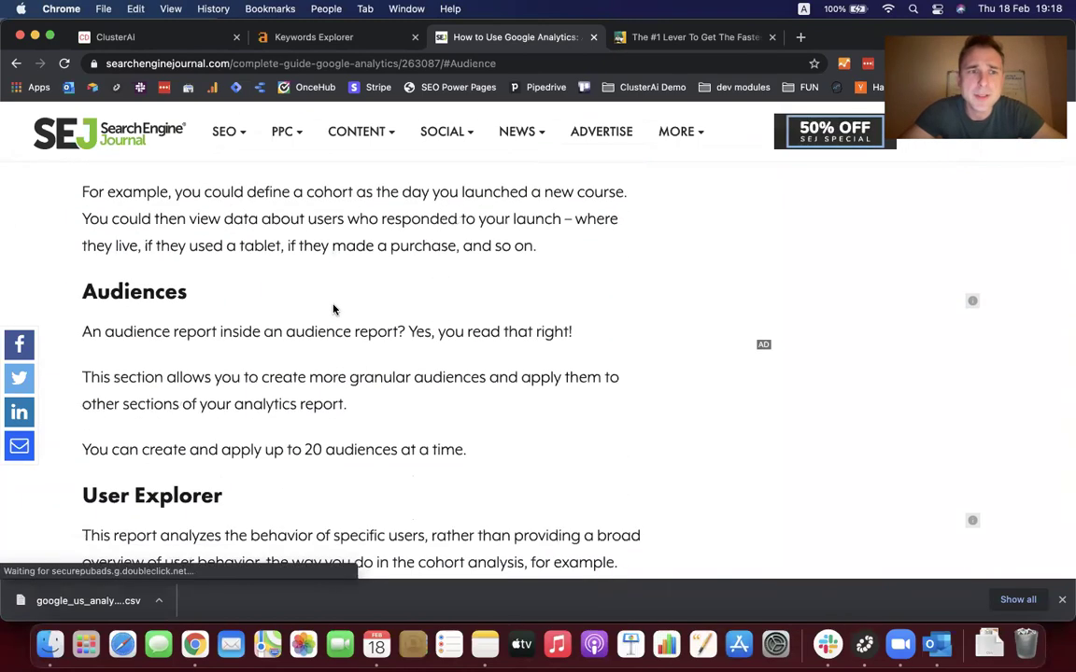
pyautogui.scroll(-8, 334, 309)
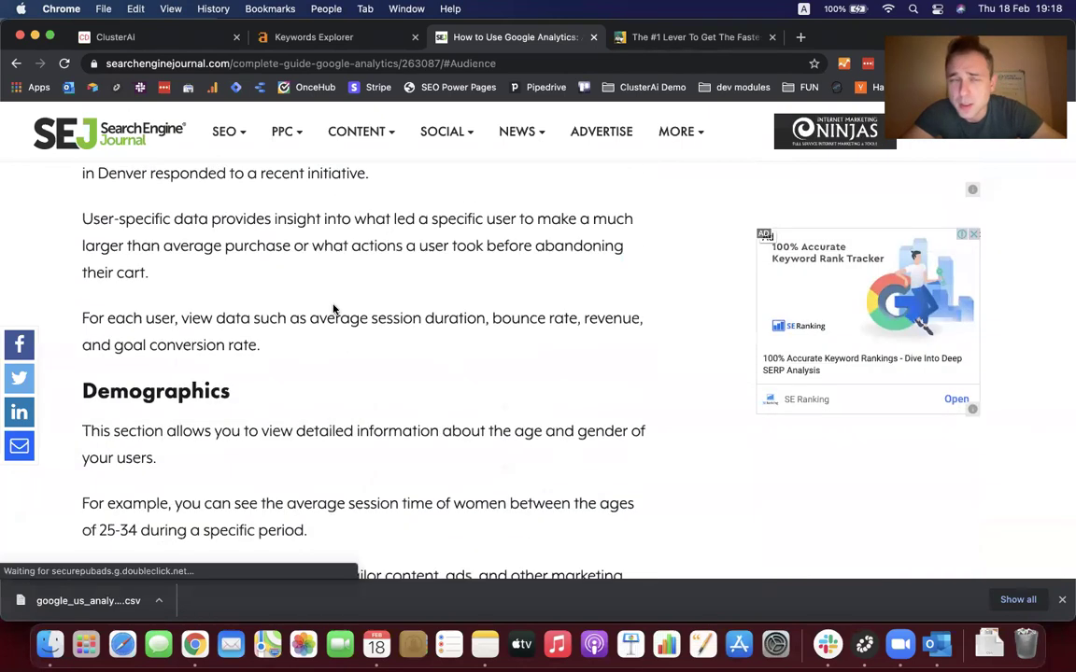
pyautogui.click(326, 8)
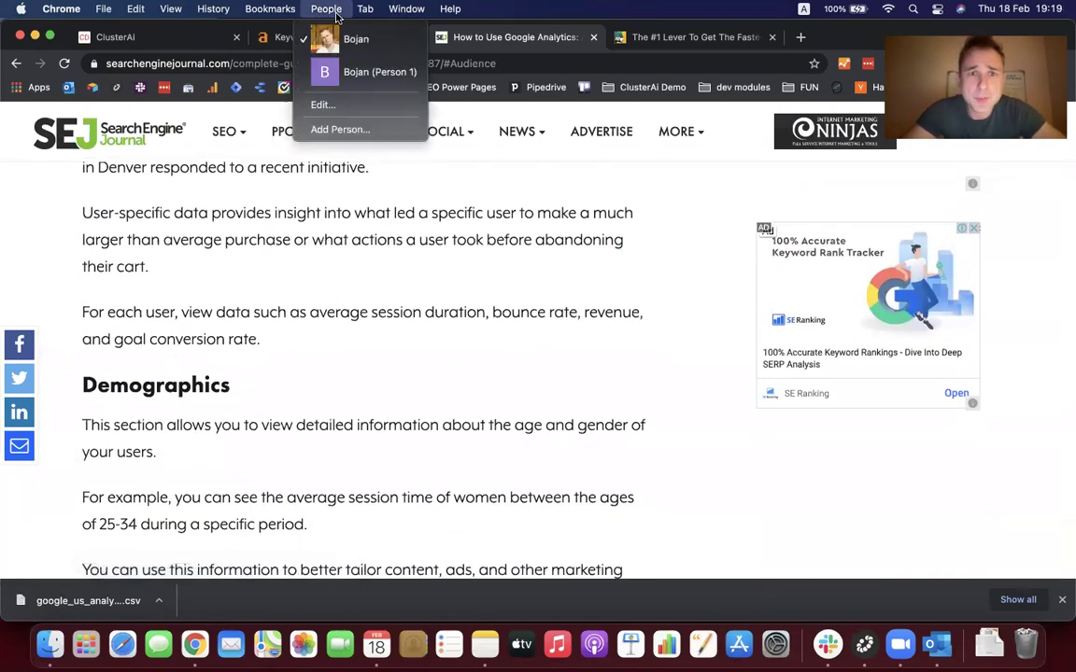
# Return to the Groupings sheet and expand C7's full variations for 'how to use google analytics'
pyautogui.click(360, 72)
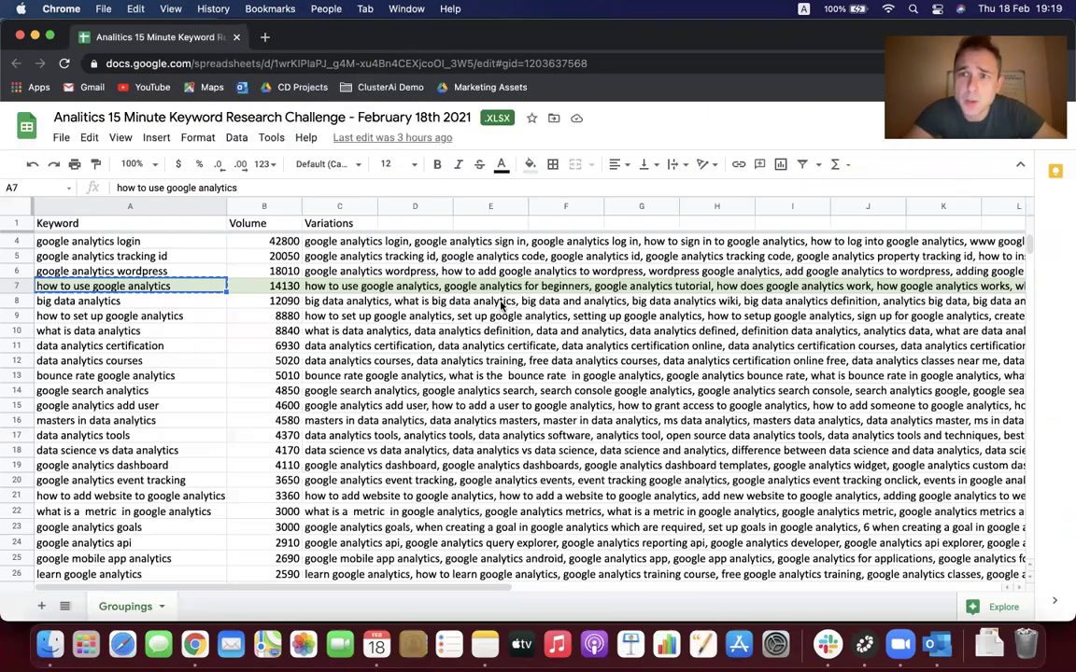
pyautogui.click(332, 286)
pyautogui.doubleClick(331, 287)
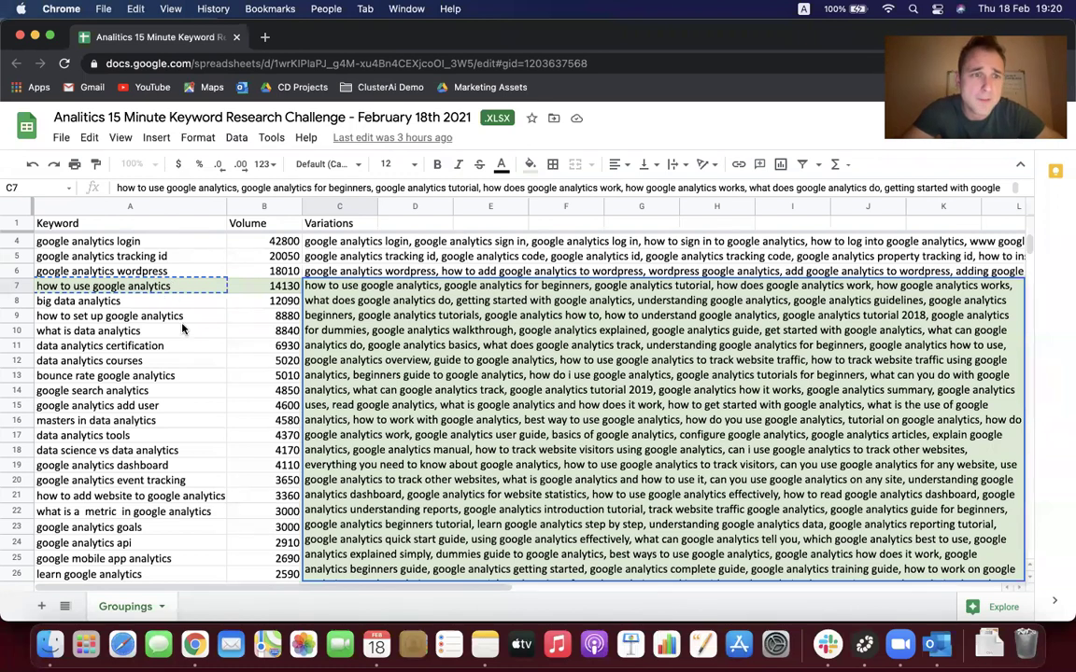
# Close the C7 variations and search the sheet for 'google analytics'
pyautogui.click(182, 327)
pyautogui.press('super+f')
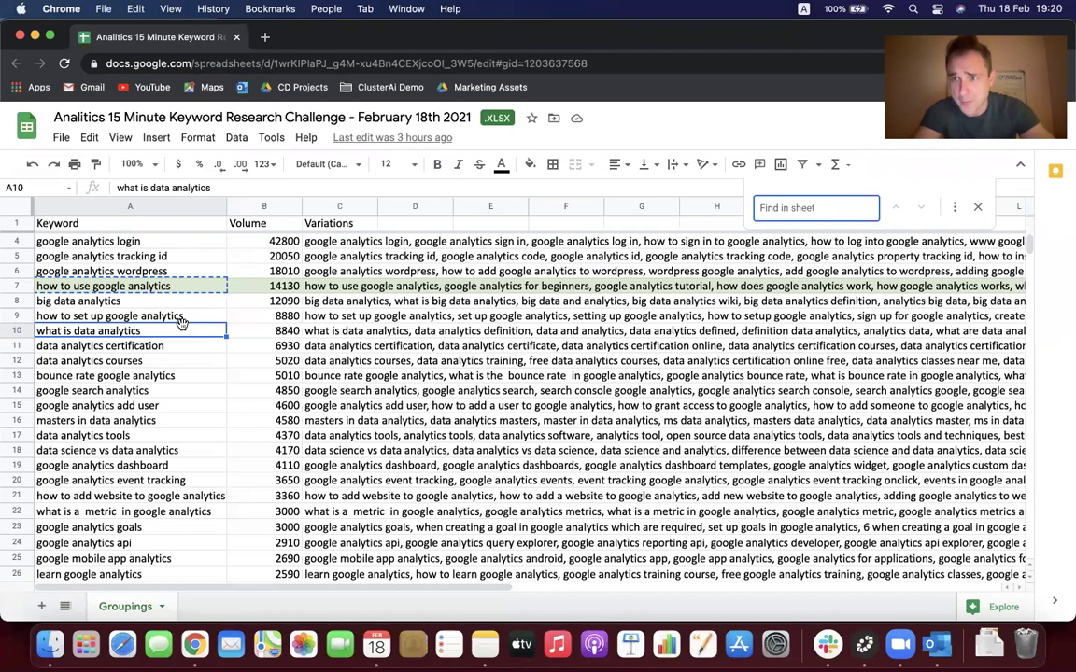
pyautogui.write('gool')
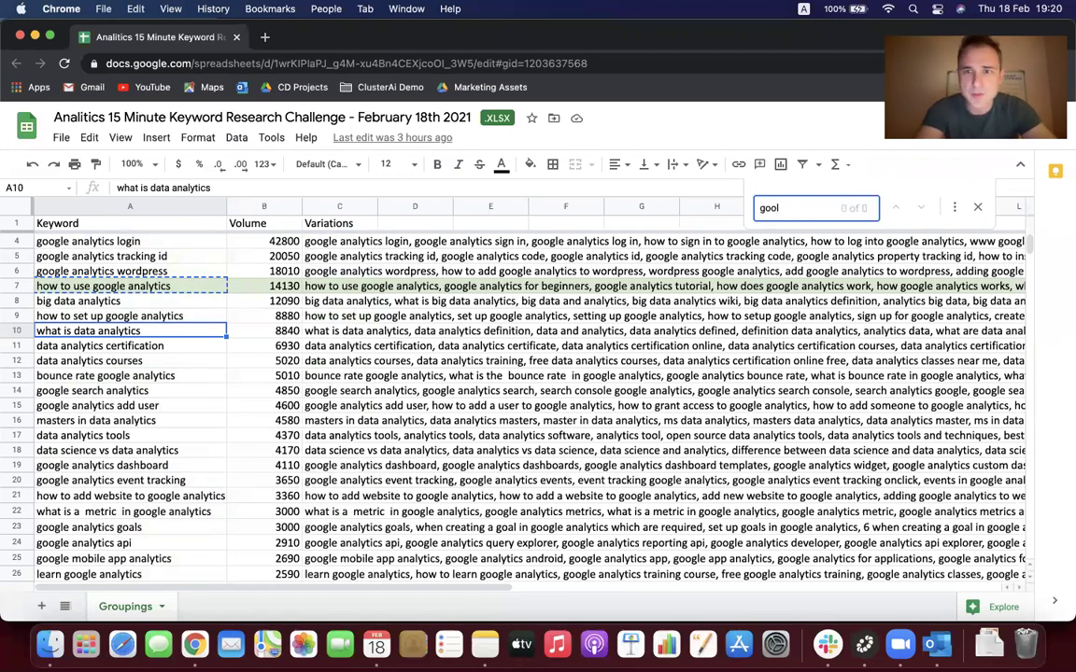
pyautogui.press('BackSpace')
pyautogui.write('gle')
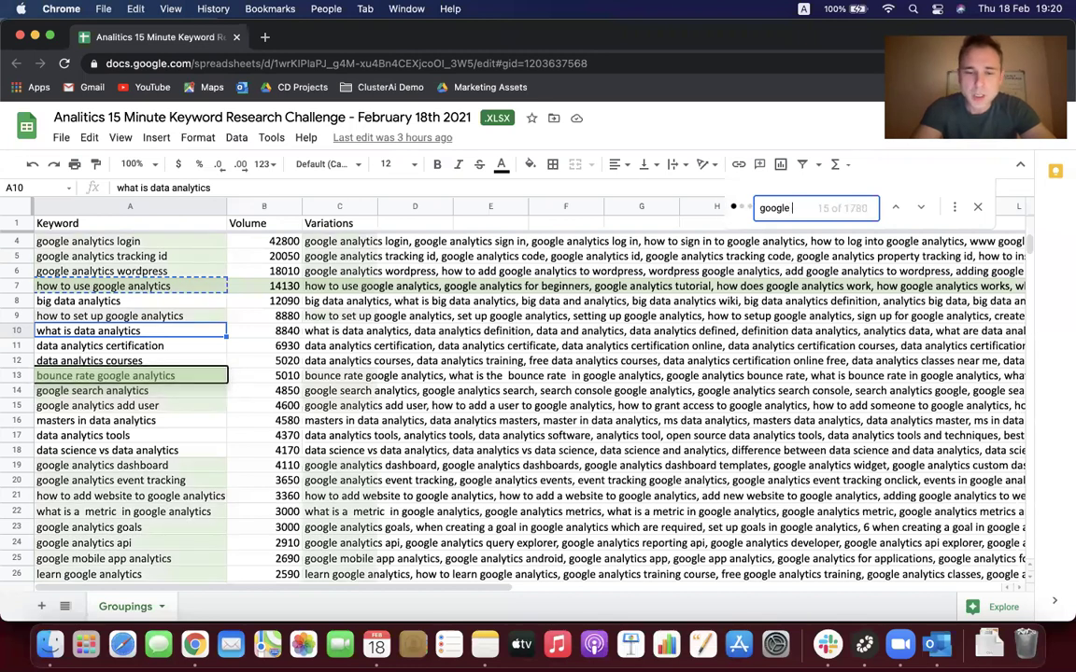
pyautogui.write(' anal')
pyautogui.press('BackSpace')
pyautogui.press('BackSpace')
pyautogui.press('BackSpace')
pyautogui.write('nalytics')
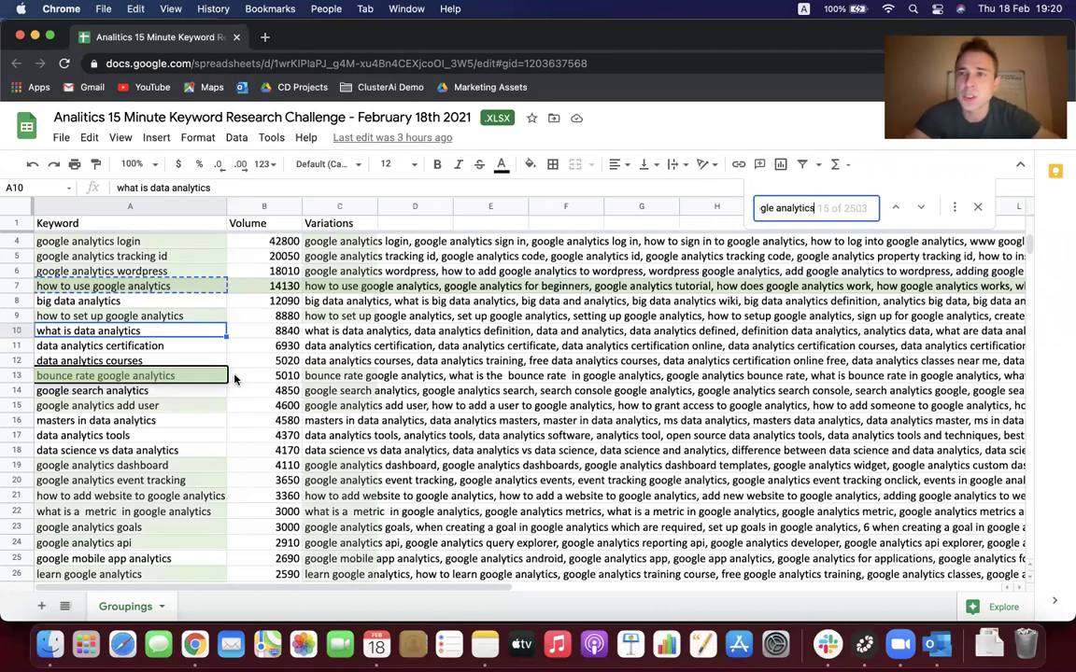
# Scroll through the 2503 highlighted matches down to row 66's google analytics filtering
pyautogui.scroll(-10, 235, 379)
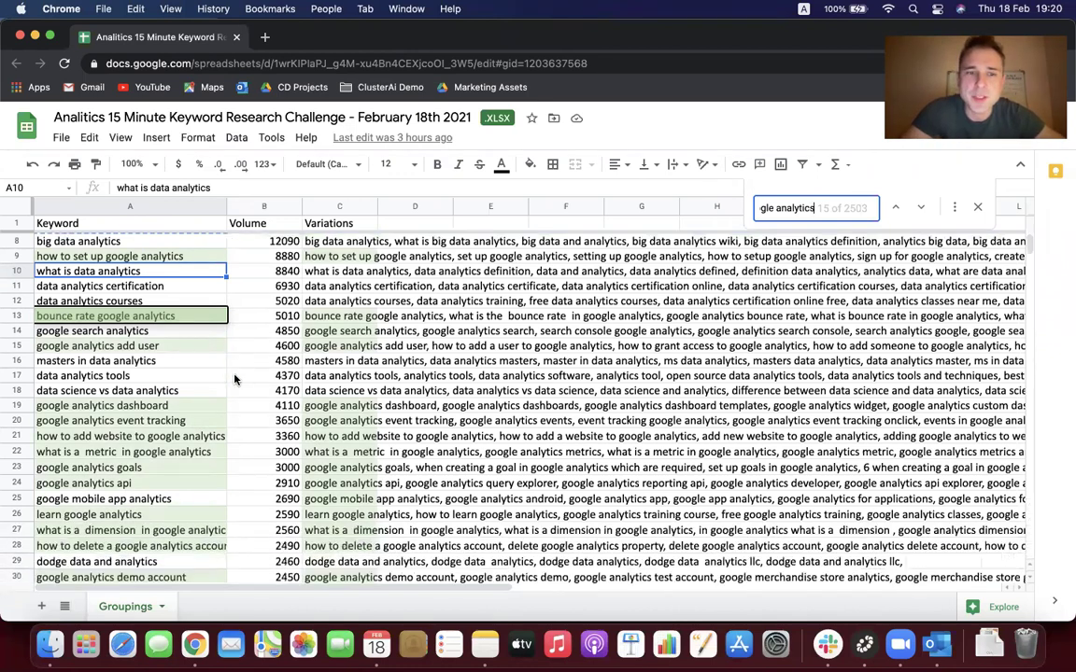
pyautogui.scroll(-10, 234, 378)
pyautogui.scroll(-3, 235, 378)
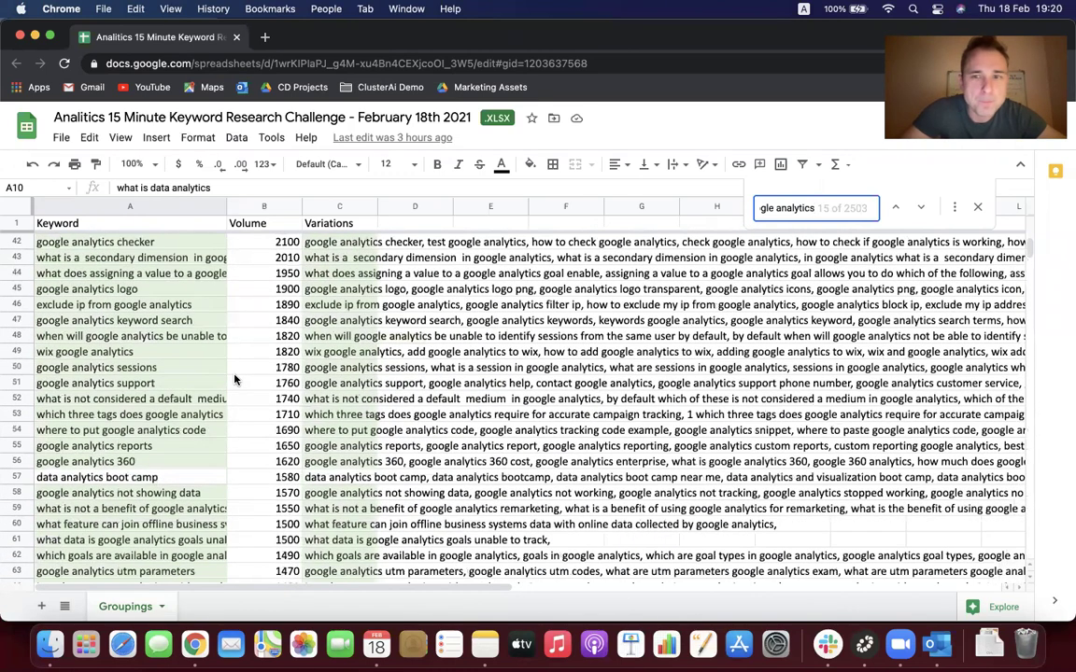
pyautogui.scroll(-1, 234, 378)
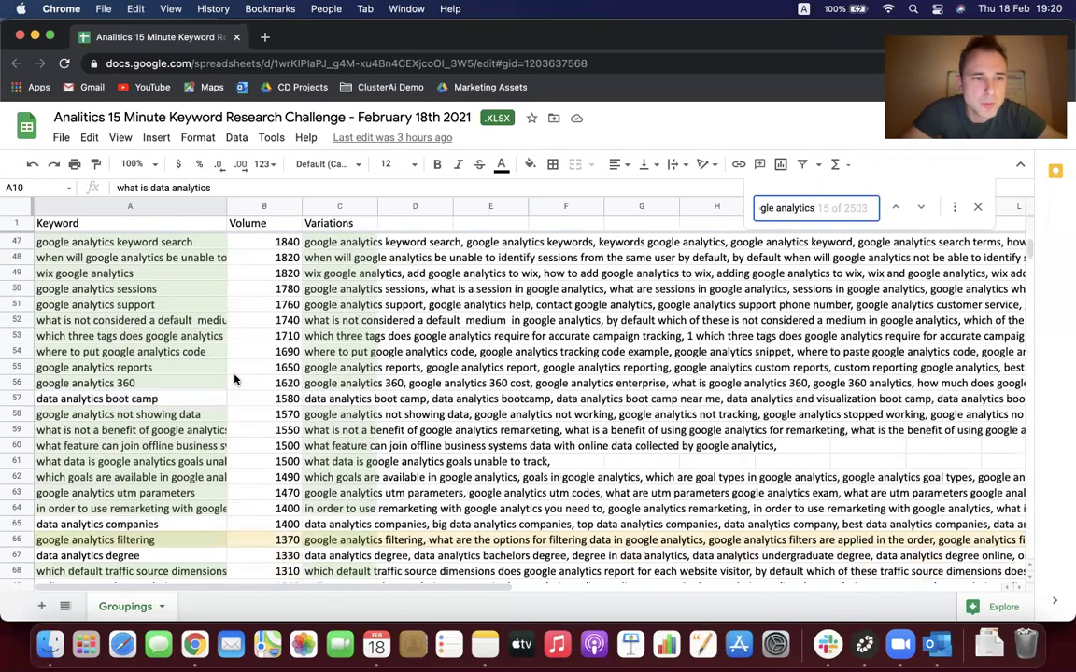
pyautogui.scroll(5, 235, 382)
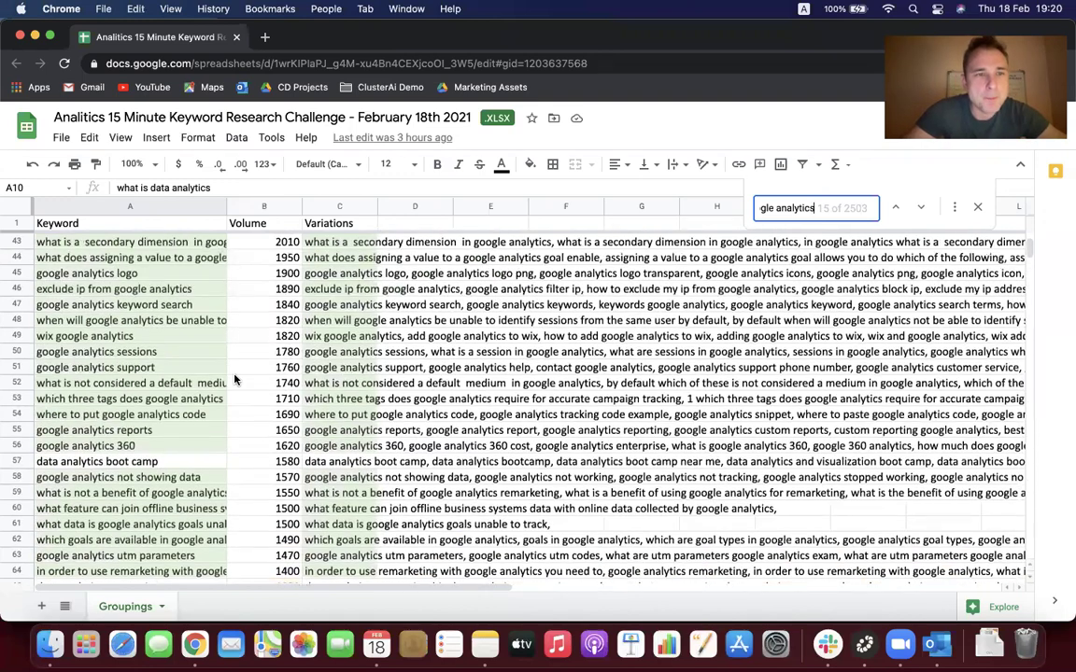
pyautogui.scroll(5, 235, 399)
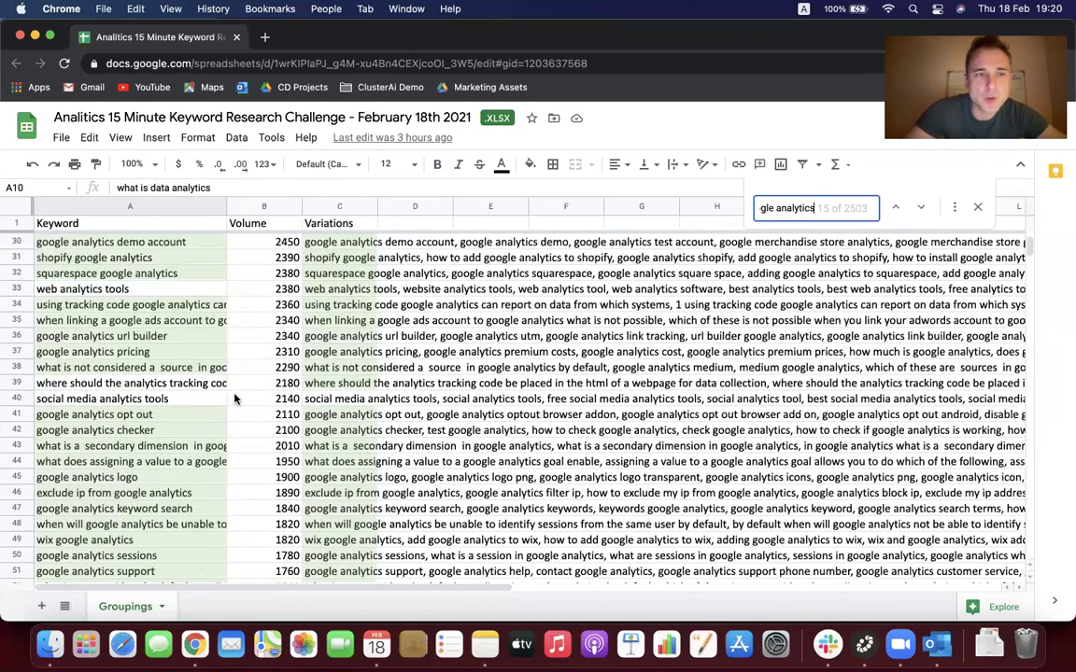
pyautogui.scroll(1, 234, 399)
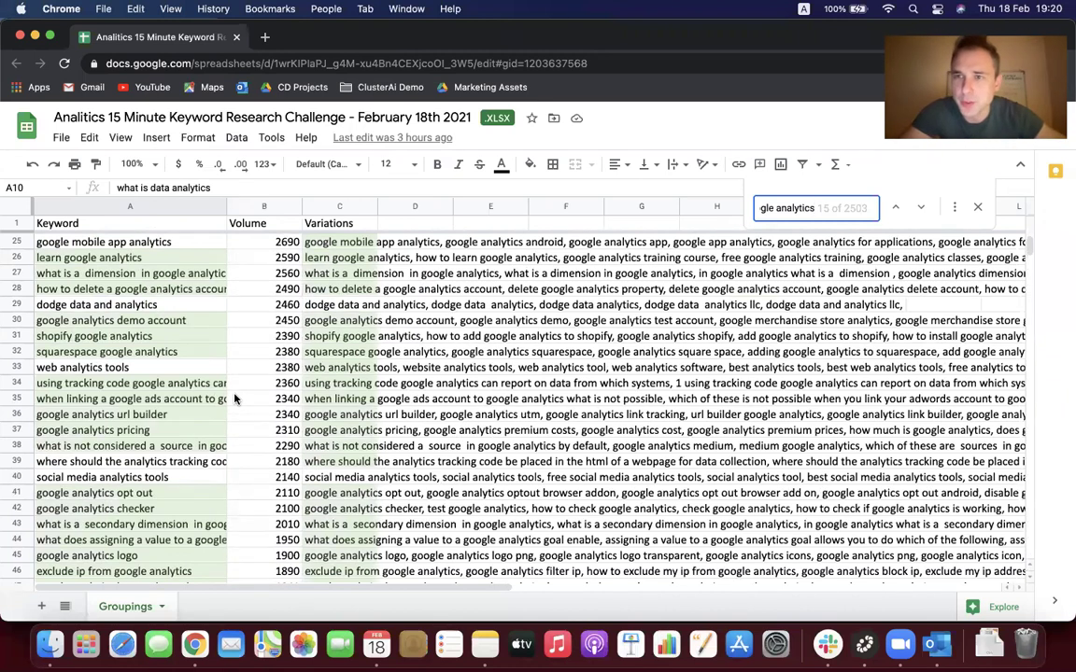
pyautogui.scroll(2, 235, 399)
pyautogui.scroll(4, 235, 398)
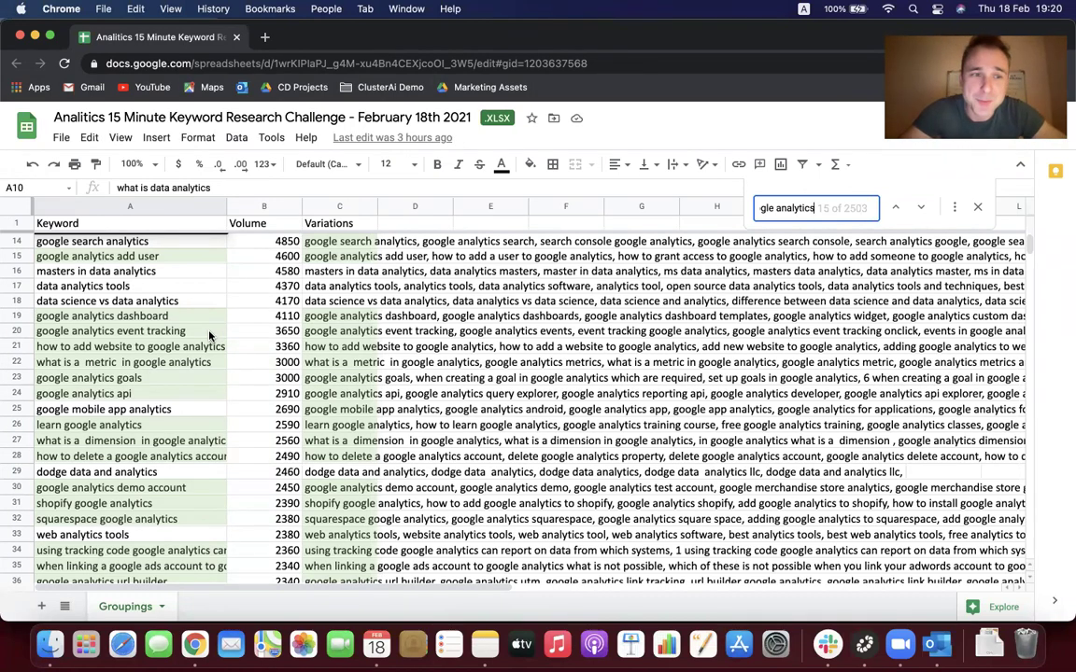
pyautogui.scroll(-5, 209, 332)
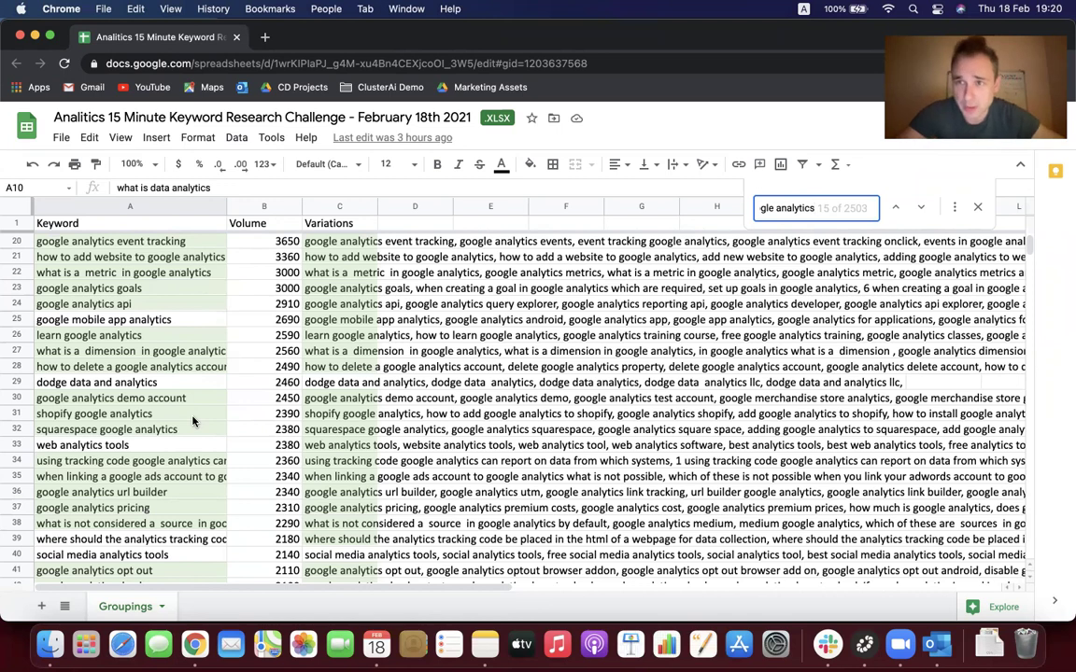
pyautogui.scroll(-3, 192, 422)
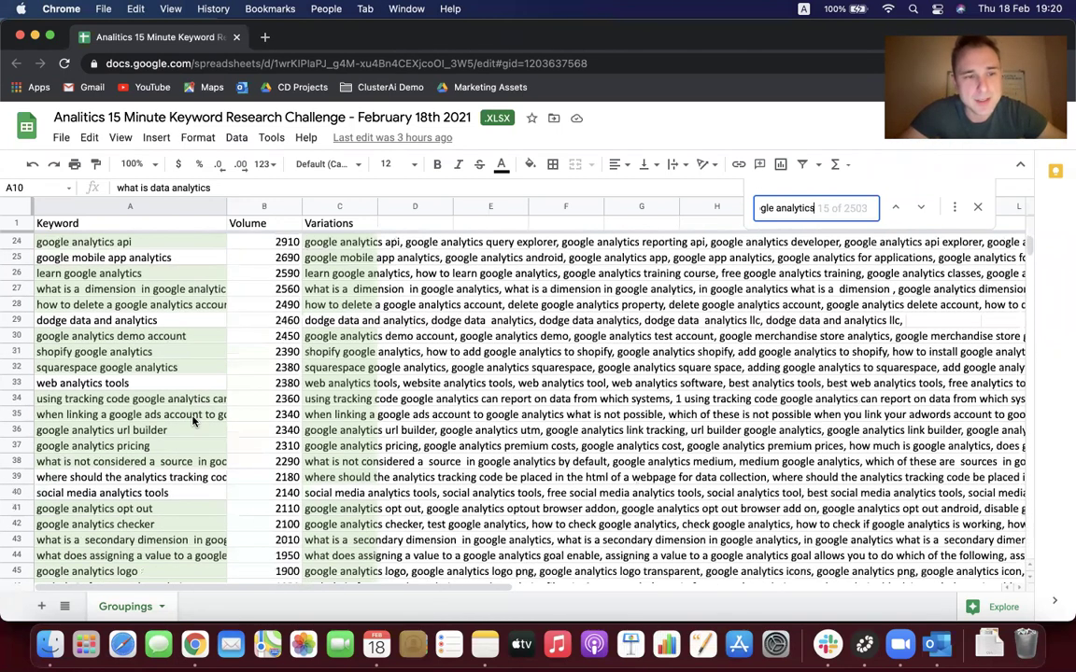
pyautogui.scroll(-4, 193, 422)
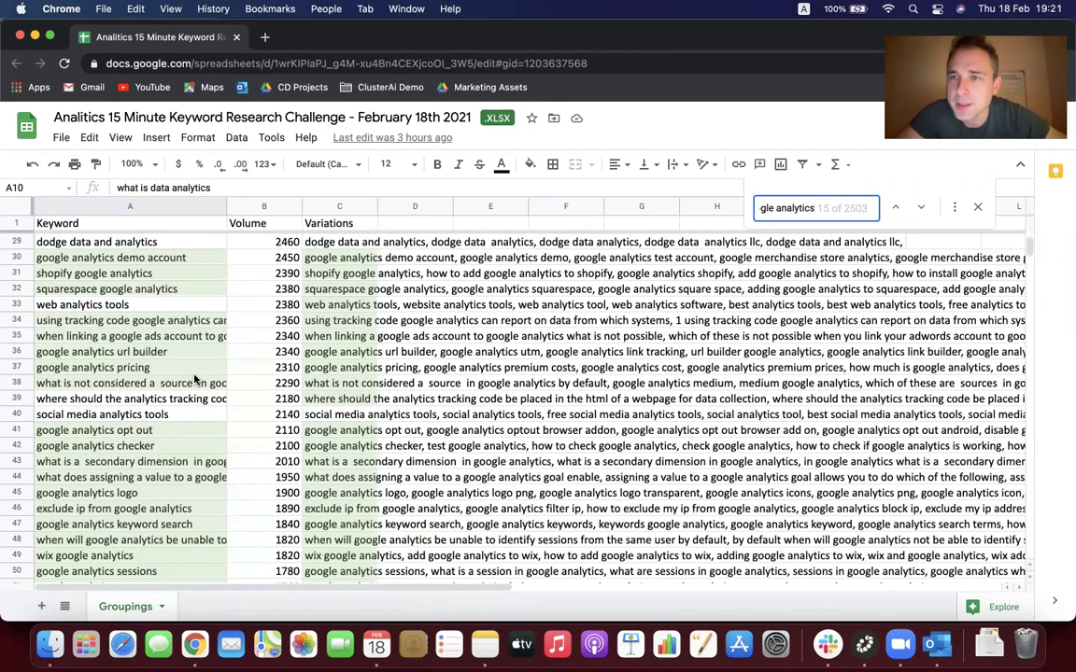
pyautogui.scroll(-5, 195, 378)
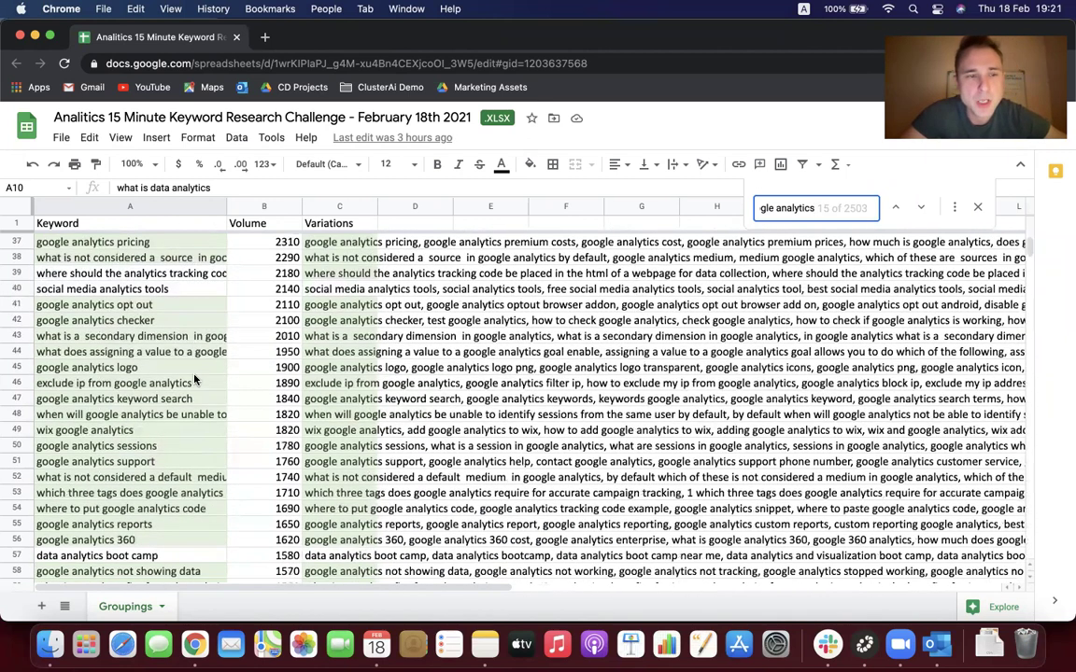
pyautogui.scroll(-1, 185, 414)
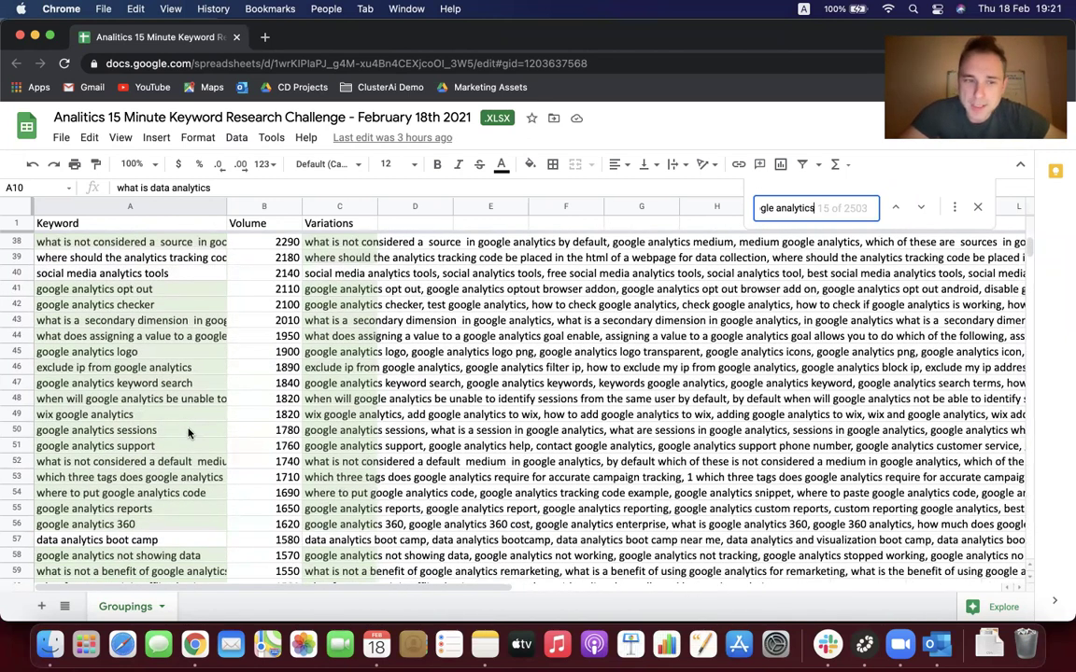
pyautogui.scroll(-3, 188, 432)
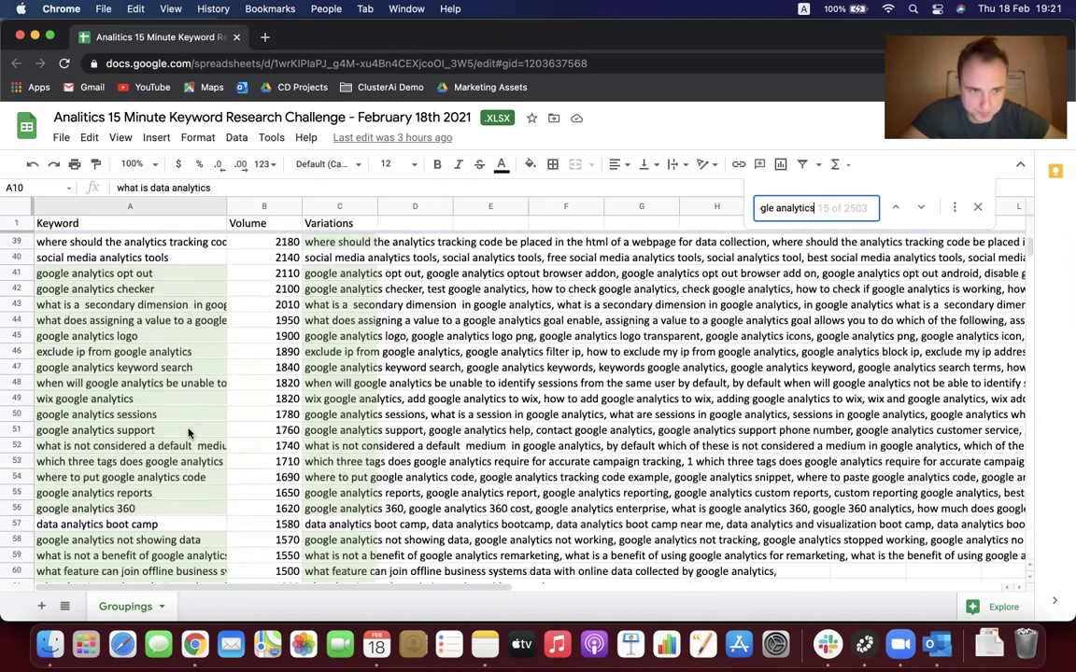
pyautogui.scroll(-3, 188, 433)
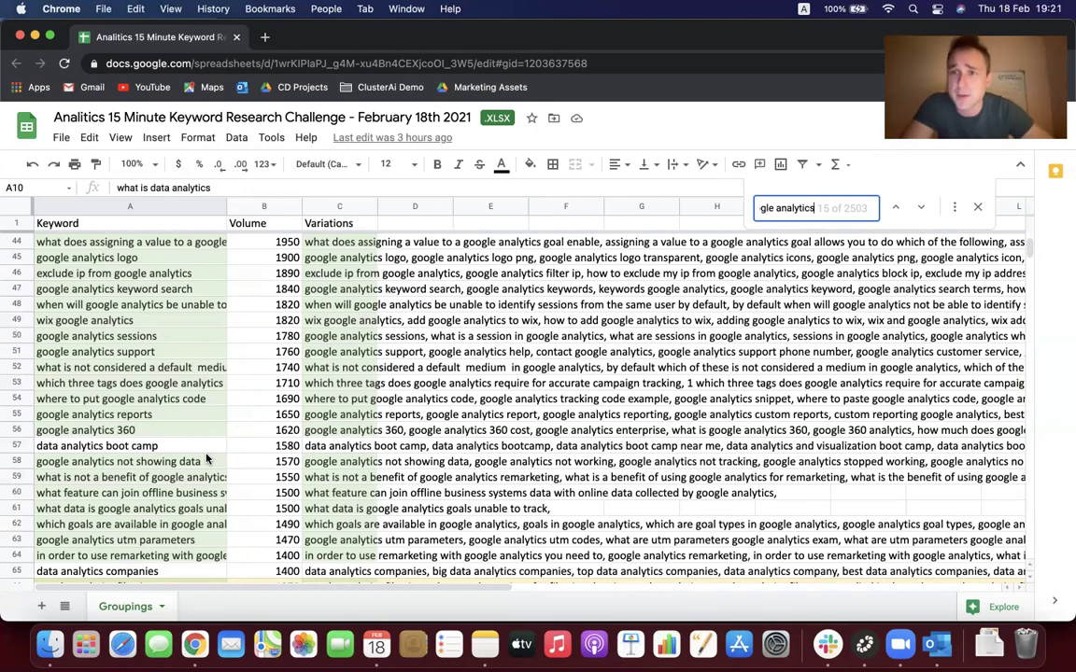
pyautogui.scroll(-1, 207, 457)
pyautogui.scroll(-2, 207, 457)
pyautogui.scroll(-1, 207, 458)
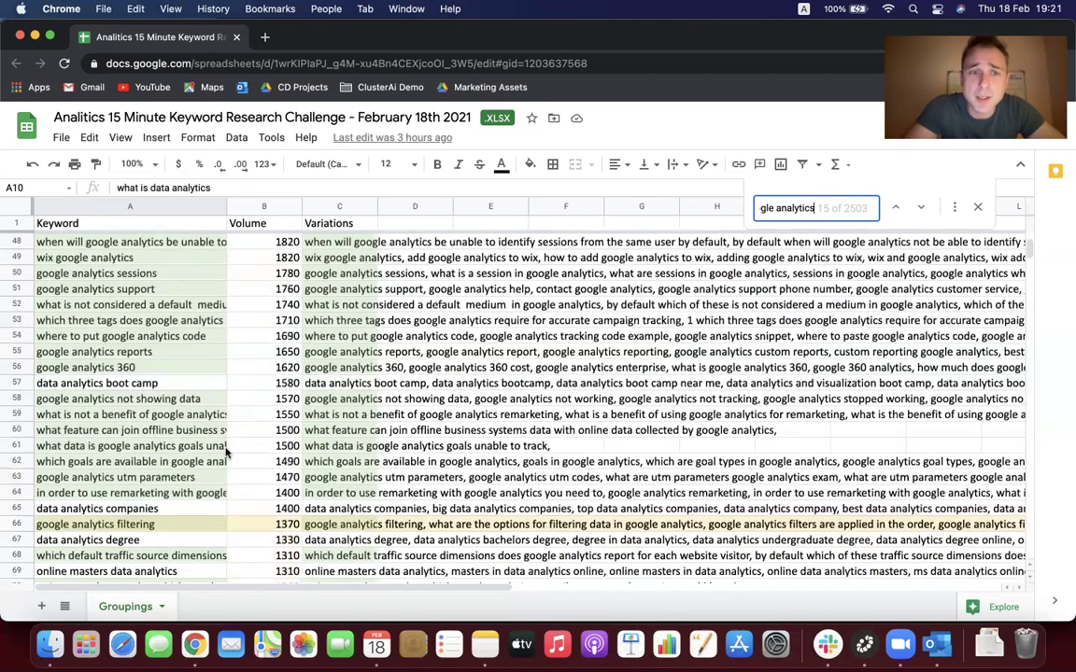
# Close the search and read C66's variations, marking 'how to add a filter in google analytics'
pyautogui.click(976, 208)
pyautogui.scroll(-4, 307, 482)
pyautogui.scroll(-20, 307, 483)
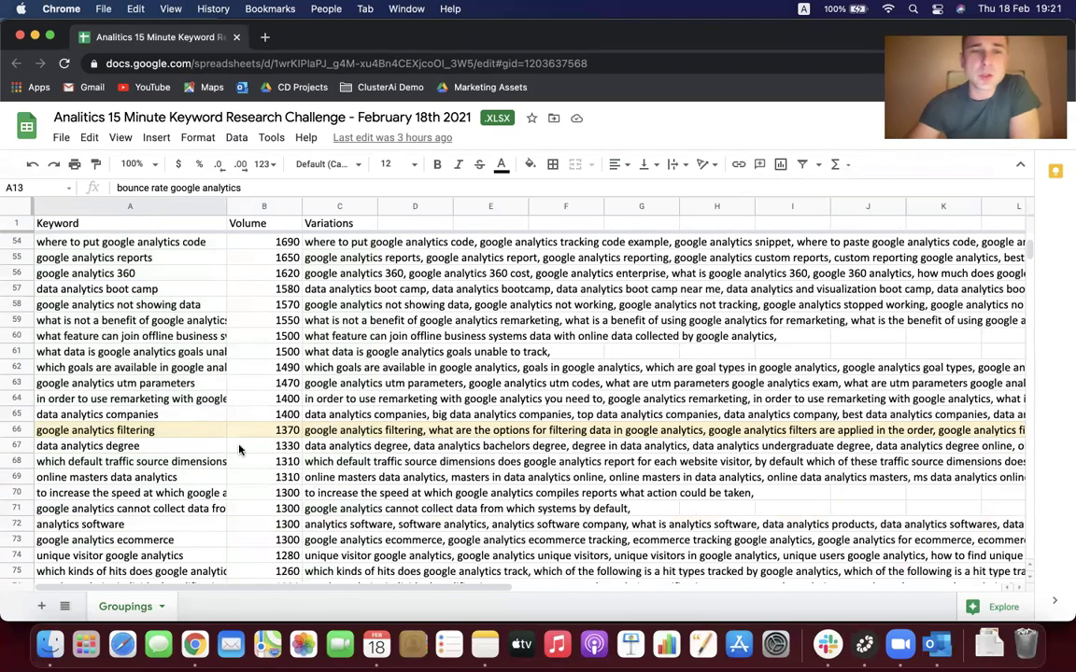
pyautogui.doubleClick(312, 435)
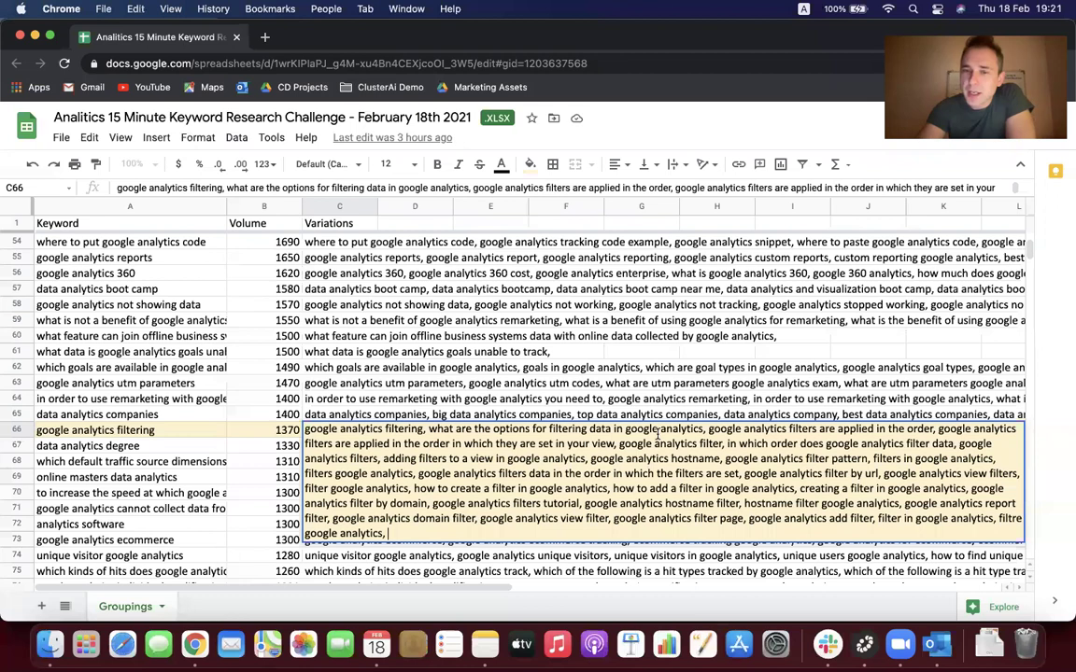
pyautogui.moveTo(614, 488); pyautogui.dragTo(792, 491)
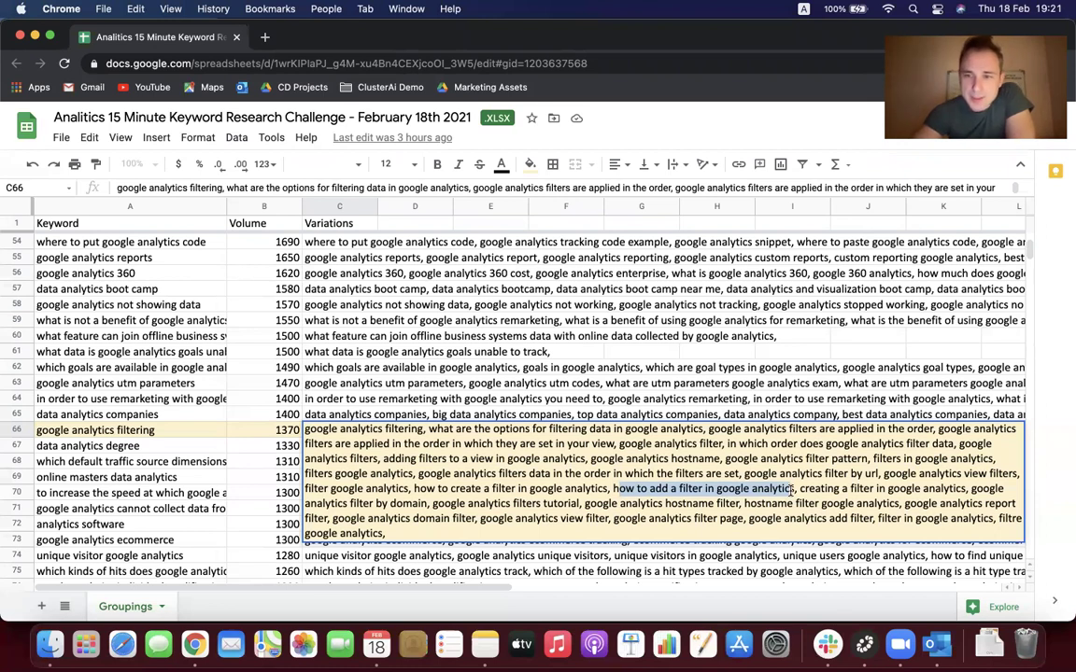
pyautogui.click(732, 441)
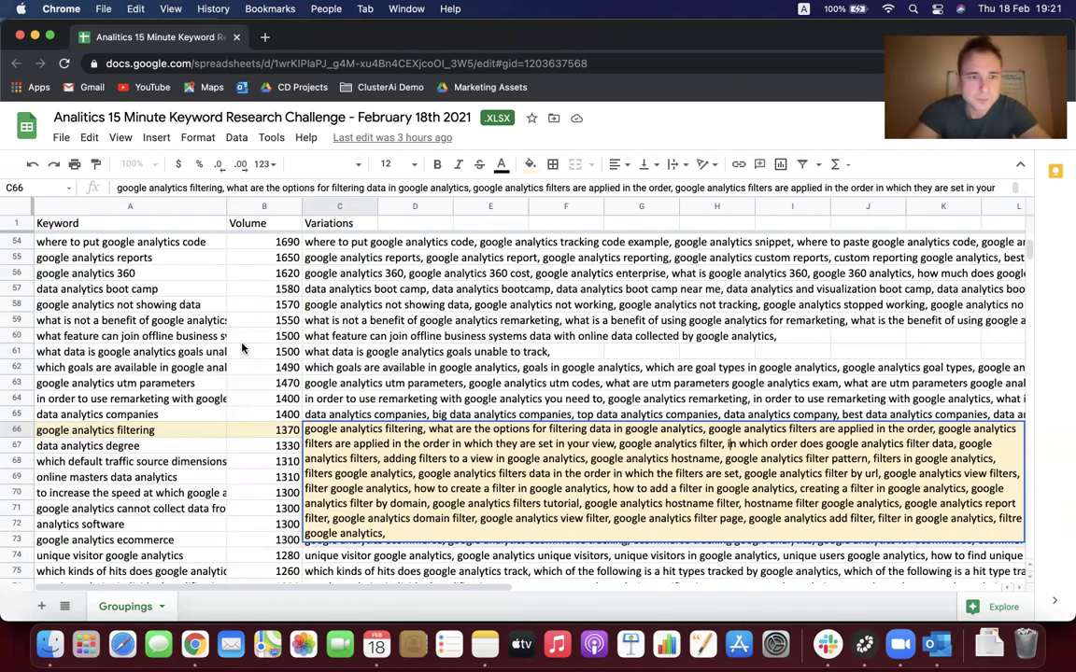
# Leave row 66 and switch to the other profile's window to show ClusterAI's import data page
pyautogui.click(207, 415)
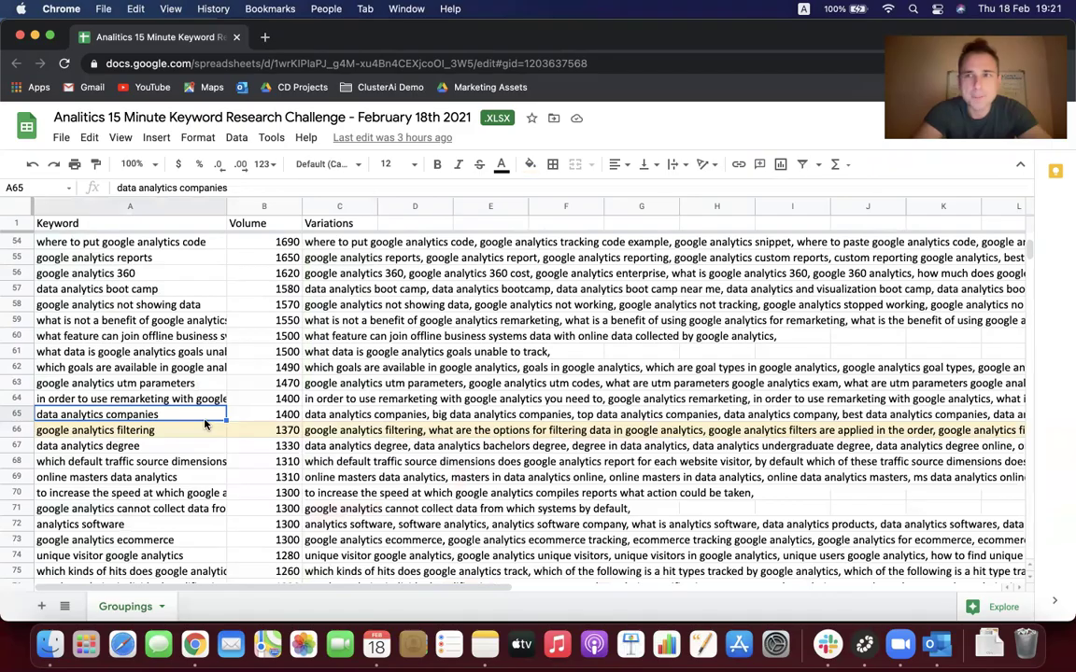
pyautogui.scroll(15, 215, 429)
pyautogui.scroll(2, 225, 458)
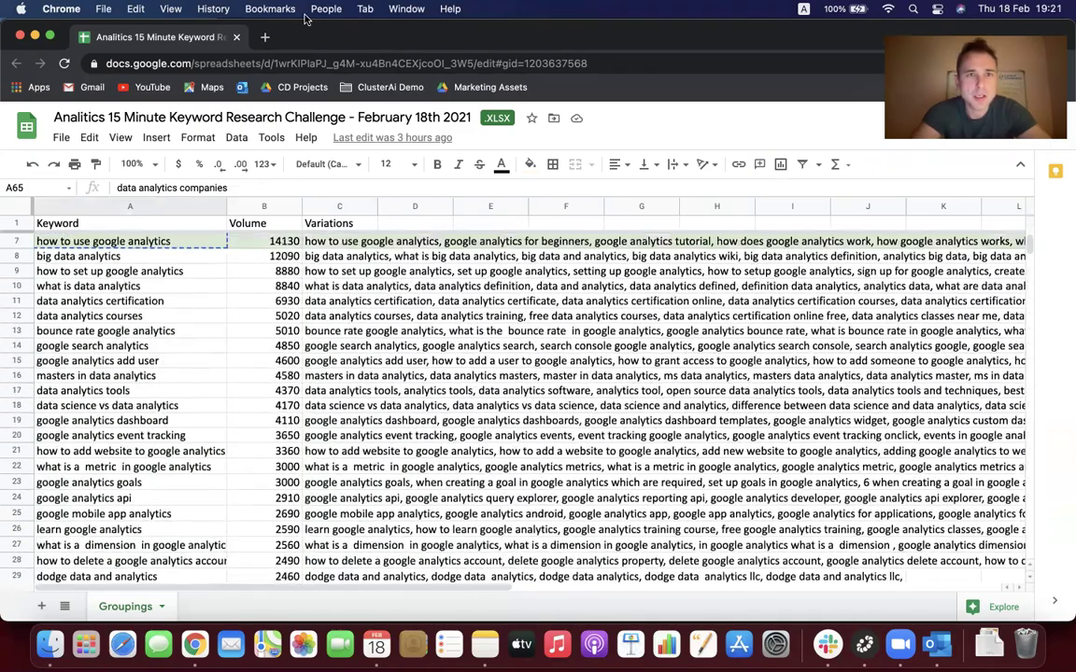
pyautogui.click(322, 11)
pyautogui.click(381, 52)
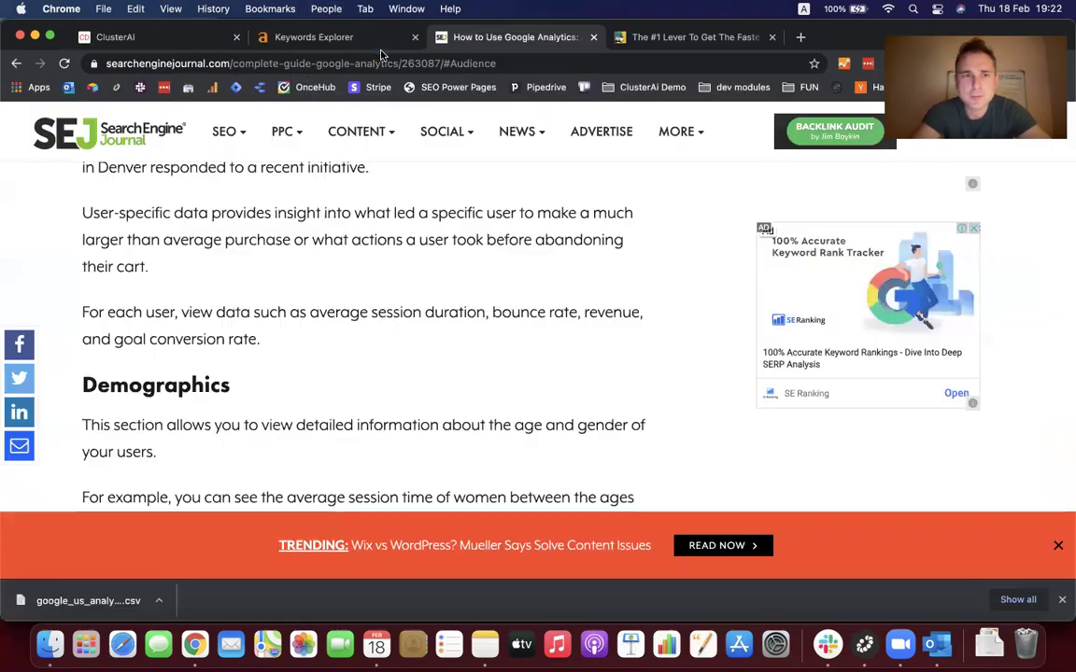
pyautogui.click(295, 37)
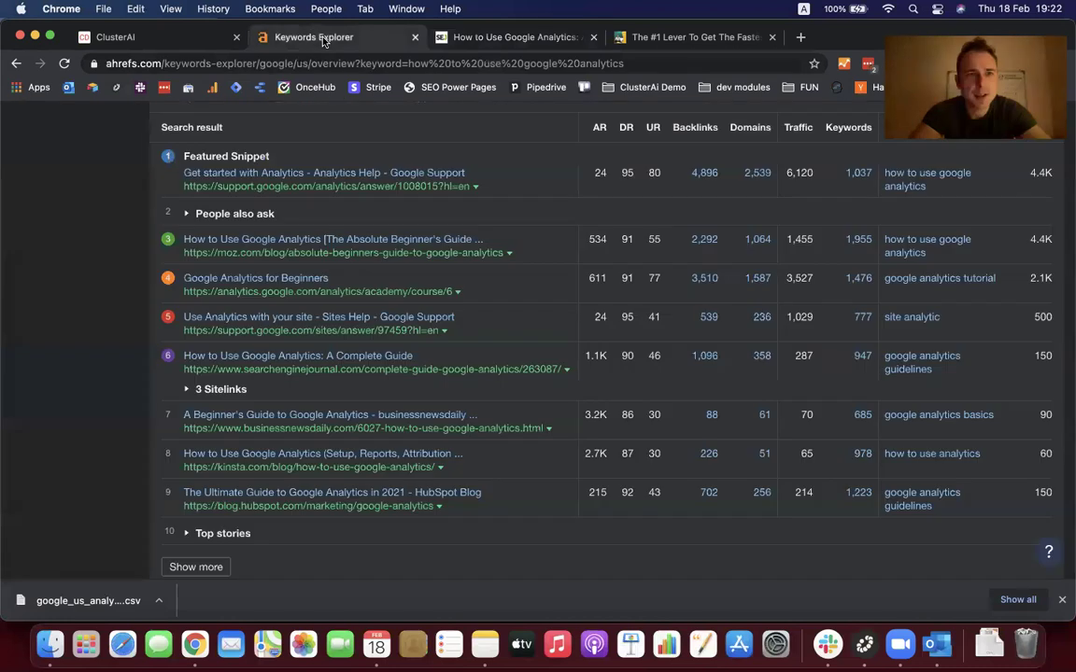
pyautogui.click(152, 37)
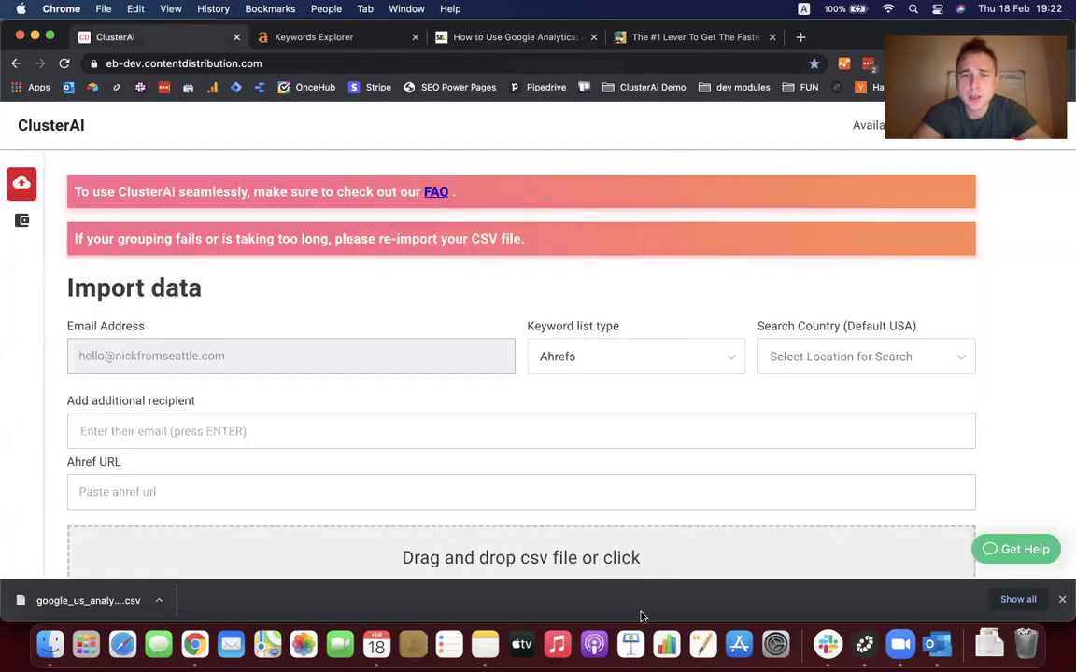